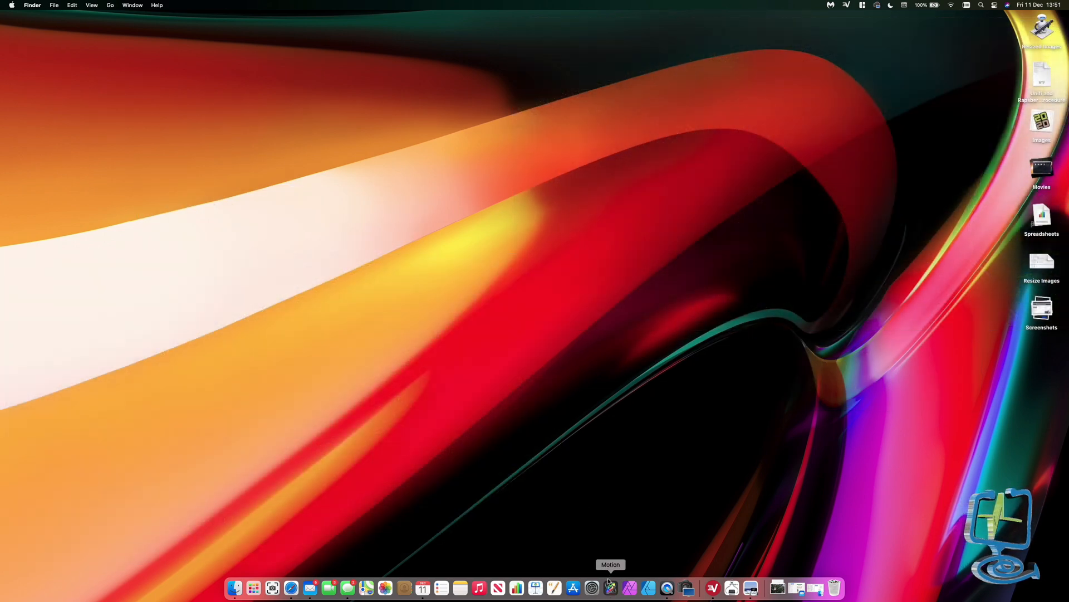
# - Open Motion and create a blank Motion Project with the Broadcast HD 720 preset, 59.94 fps - NTSC and a 15-second duration
pyautogui.click(610, 586)
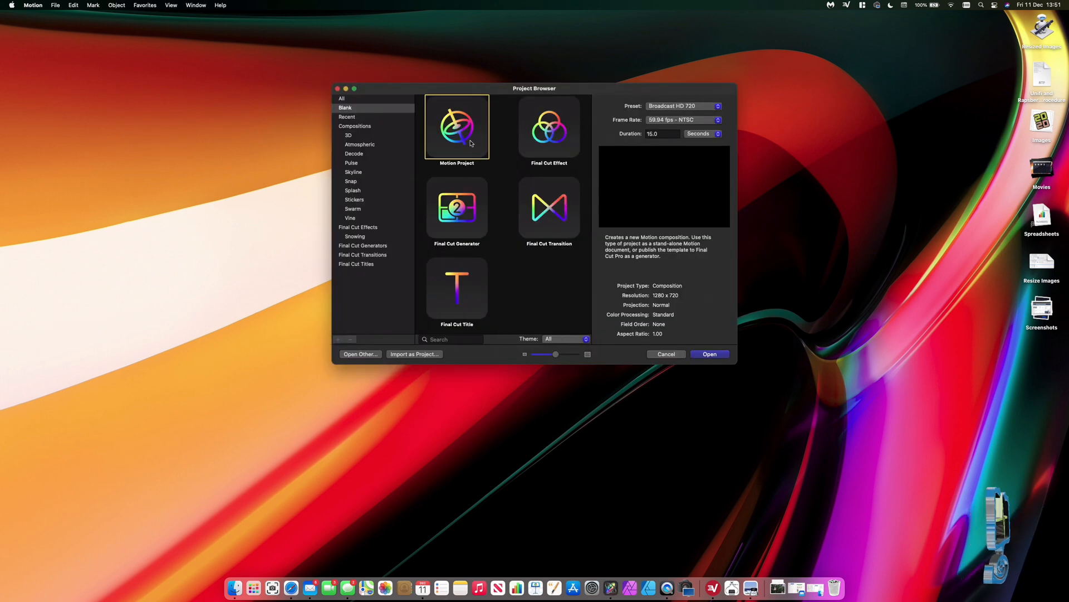
pyautogui.click(689, 108)
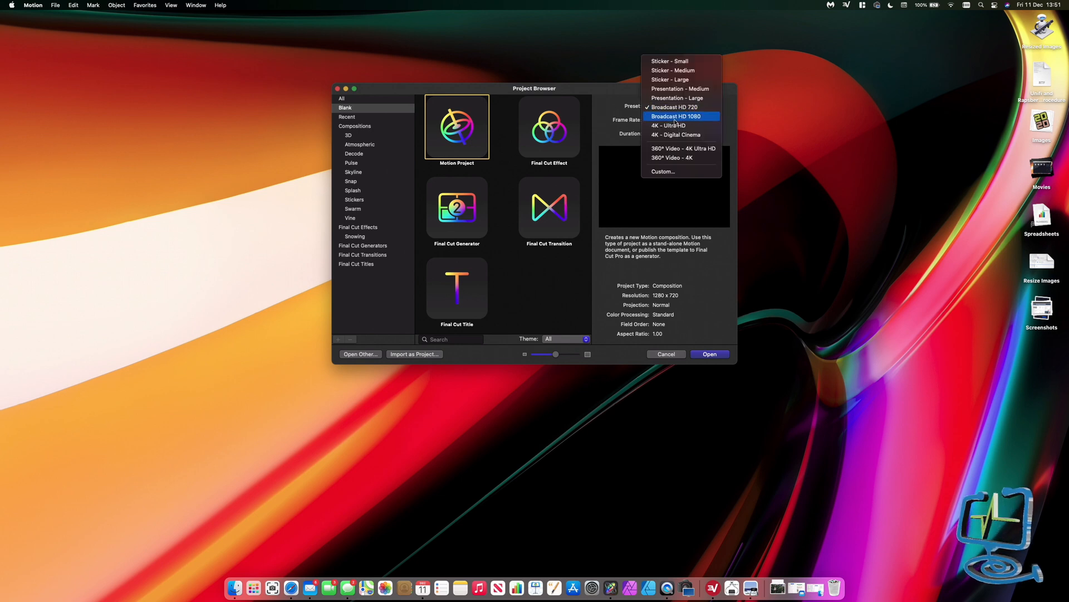
pyautogui.click(686, 108)
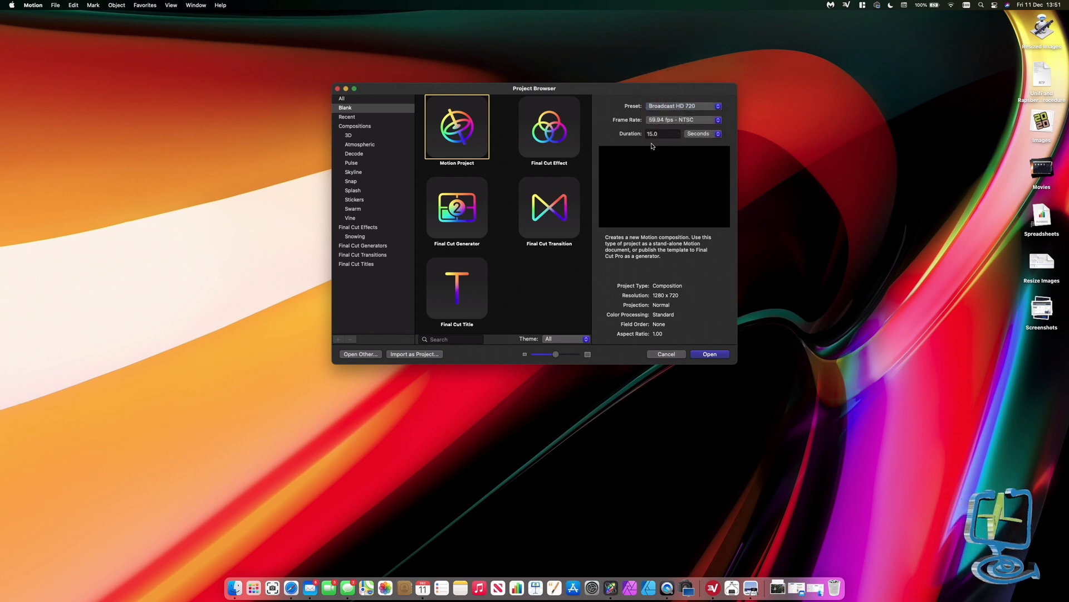
pyautogui.click(677, 121)
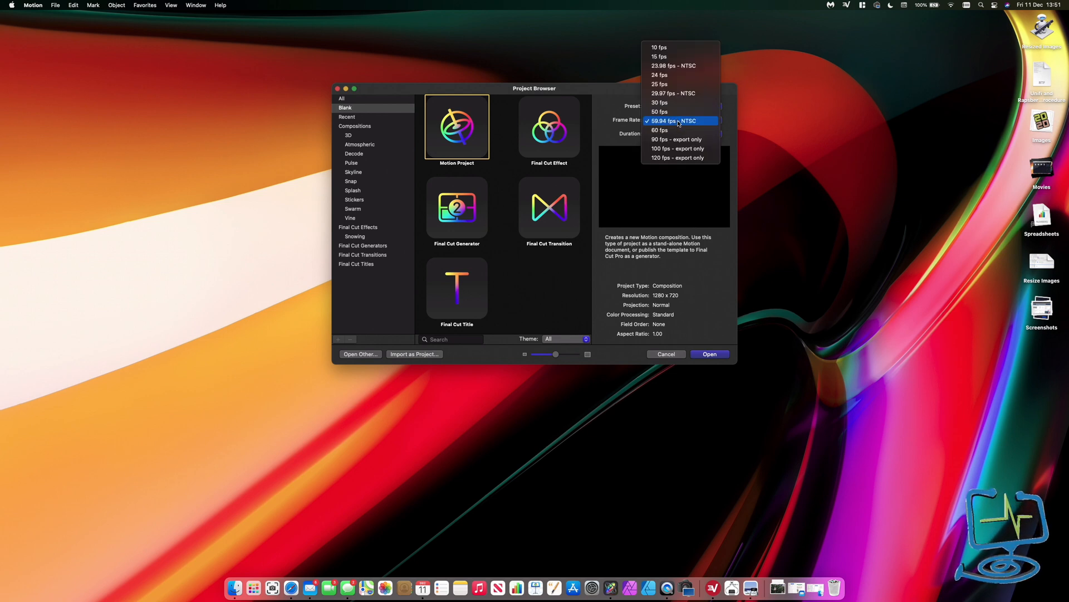
pyautogui.click(678, 121)
pyautogui.click(658, 134)
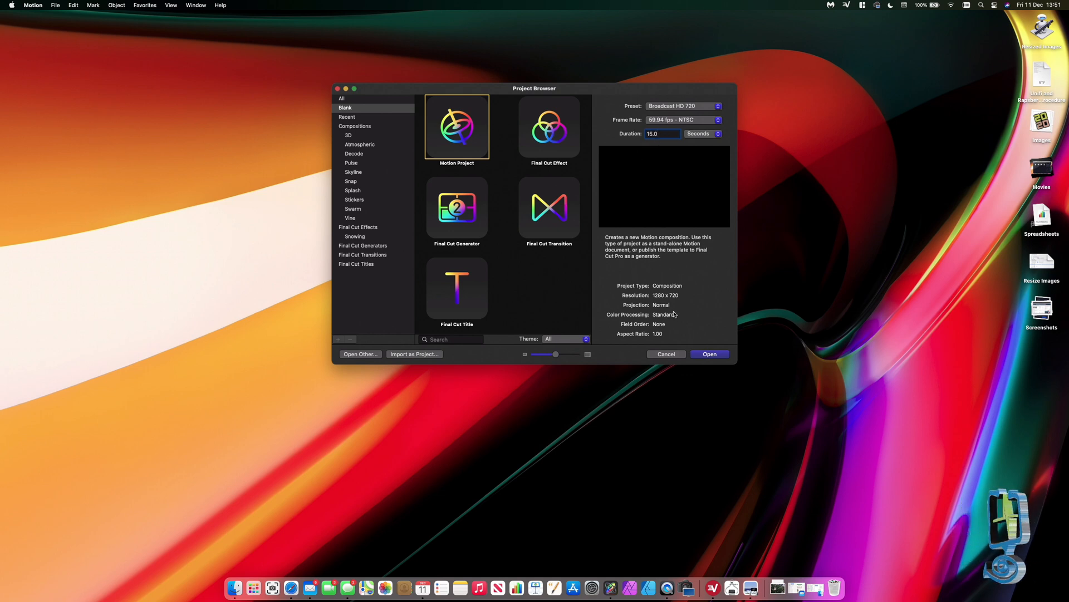
pyautogui.click(710, 356)
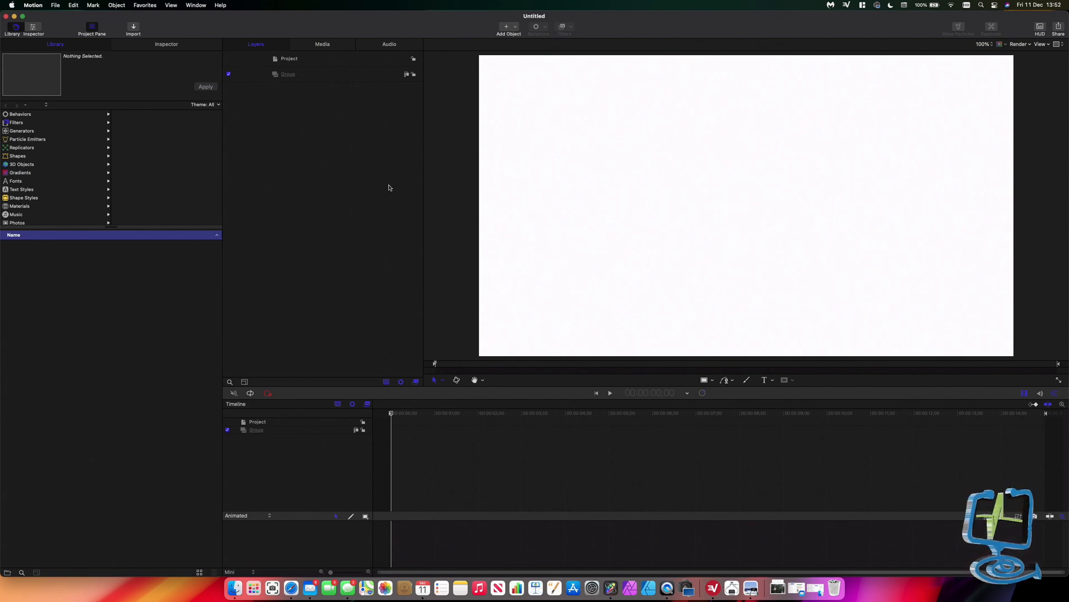
# - Switch to Finder and bring Tree Scene 1.jpg from the YouTube Apple Motion Snow Scene Tutorial folder into the Motion project's layers
pyautogui.press('super+Tab')
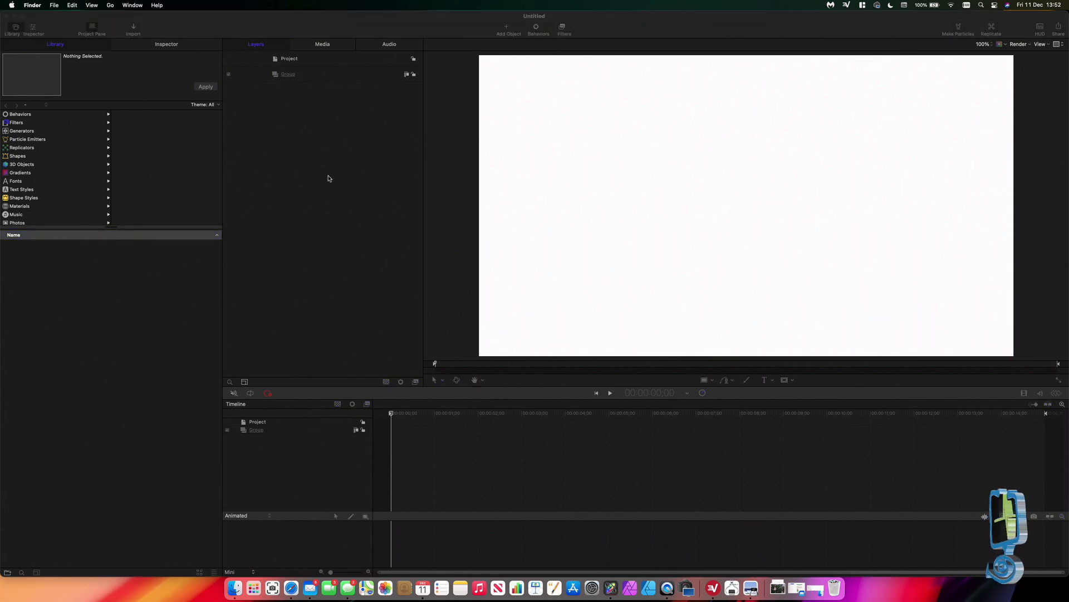
pyautogui.click(235, 588)
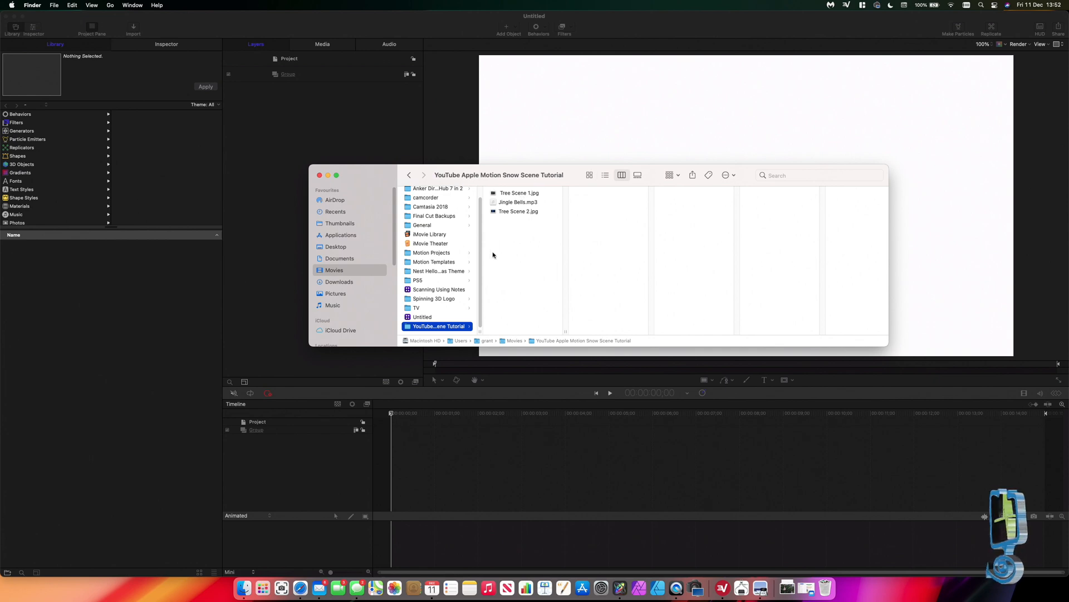
pyautogui.click(517, 194)
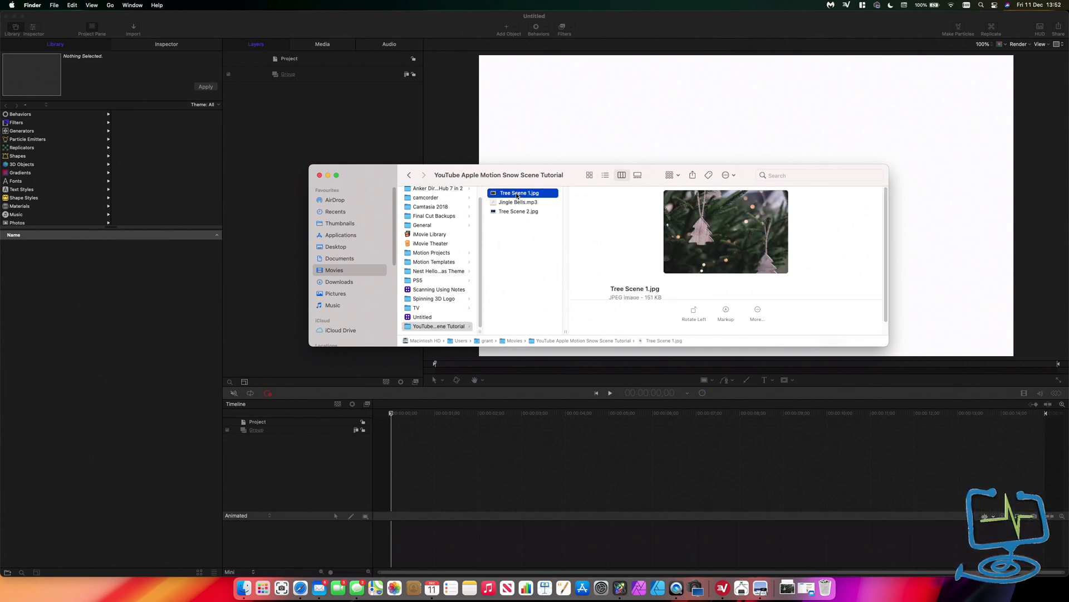
pyautogui.moveTo(453, 170); pyautogui.dragTo(319, 137)
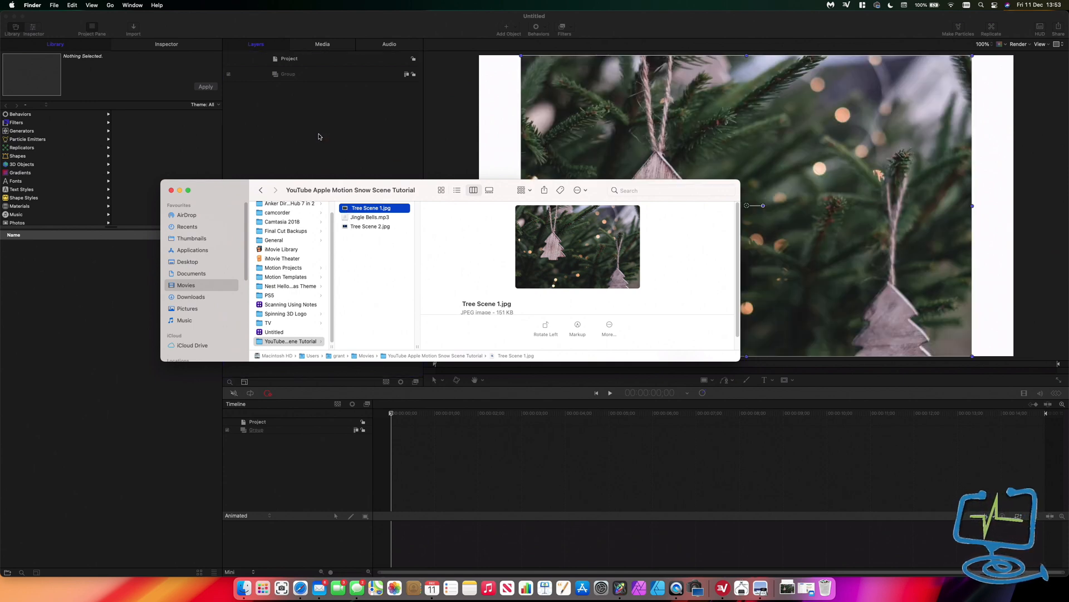
pyautogui.click(179, 190)
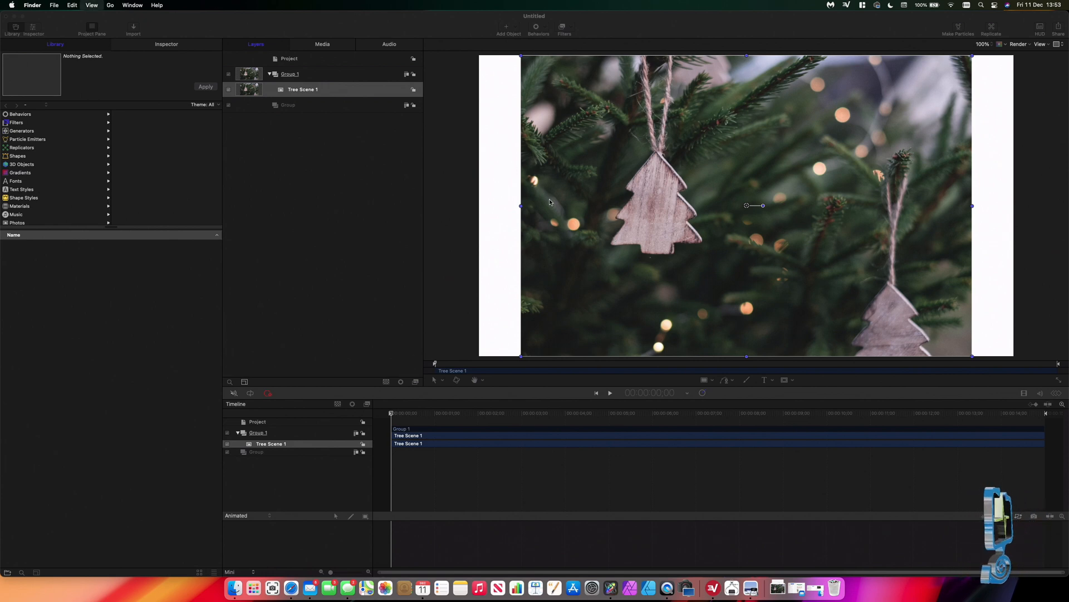
pyautogui.click(681, 193)
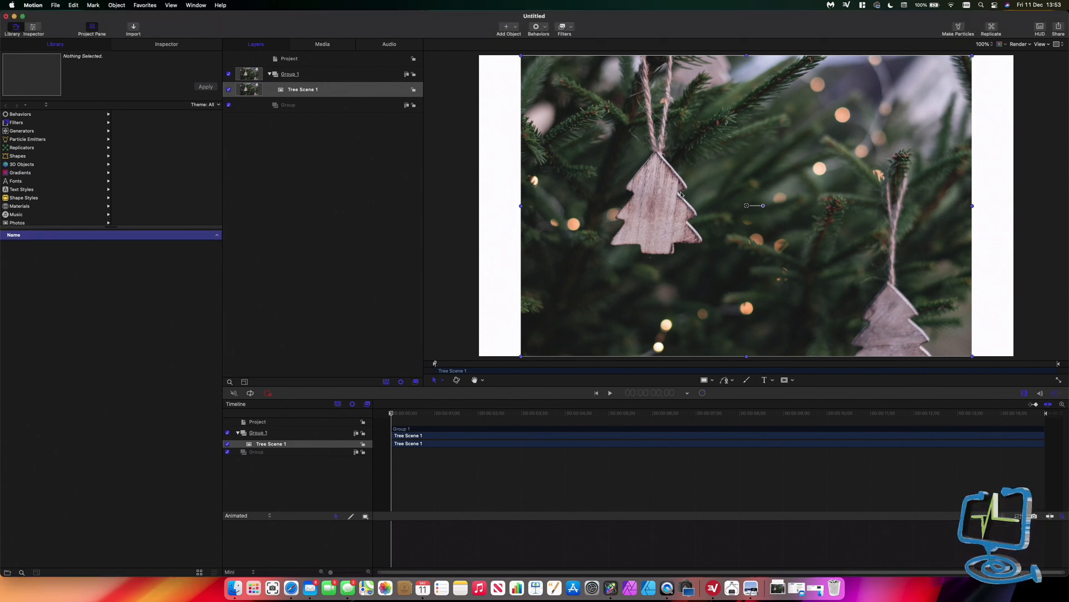
# - Stretch the Tree Scene 1 image horizontally on both sides so it fills the full canvas width
pyautogui.press('super+minus')
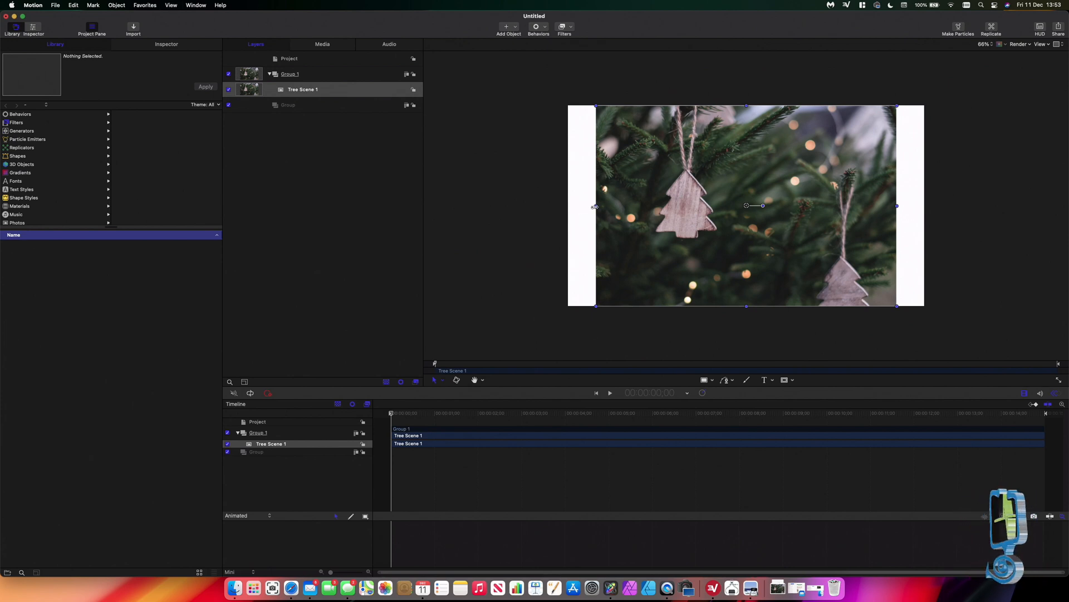
pyautogui.moveTo(595, 206); pyautogui.dragTo(567, 206)
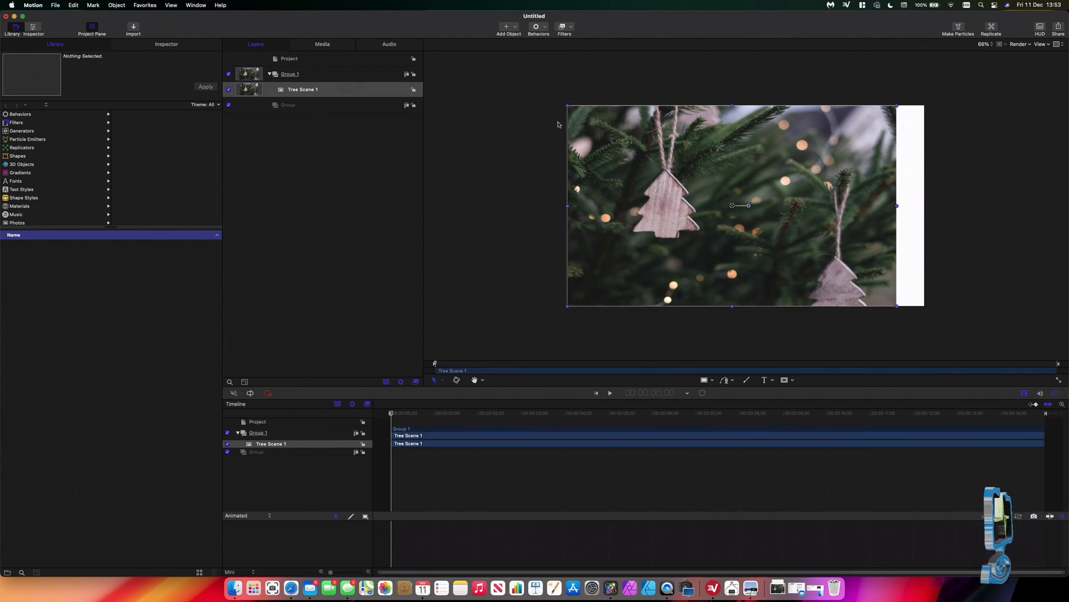
pyautogui.moveTo(897, 206); pyautogui.dragTo(926, 205)
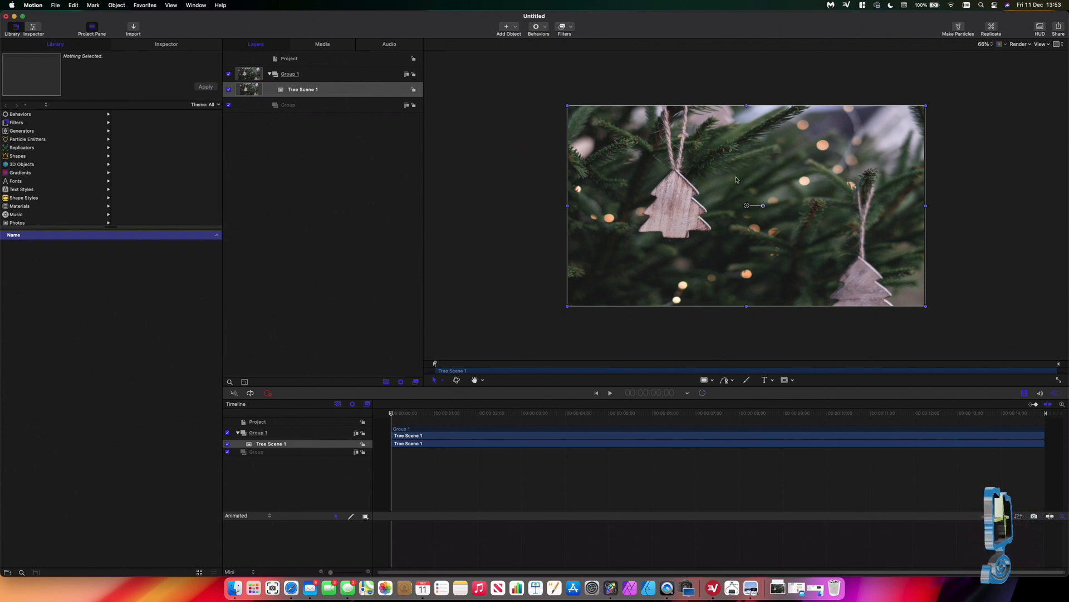
pyautogui.click(757, 85)
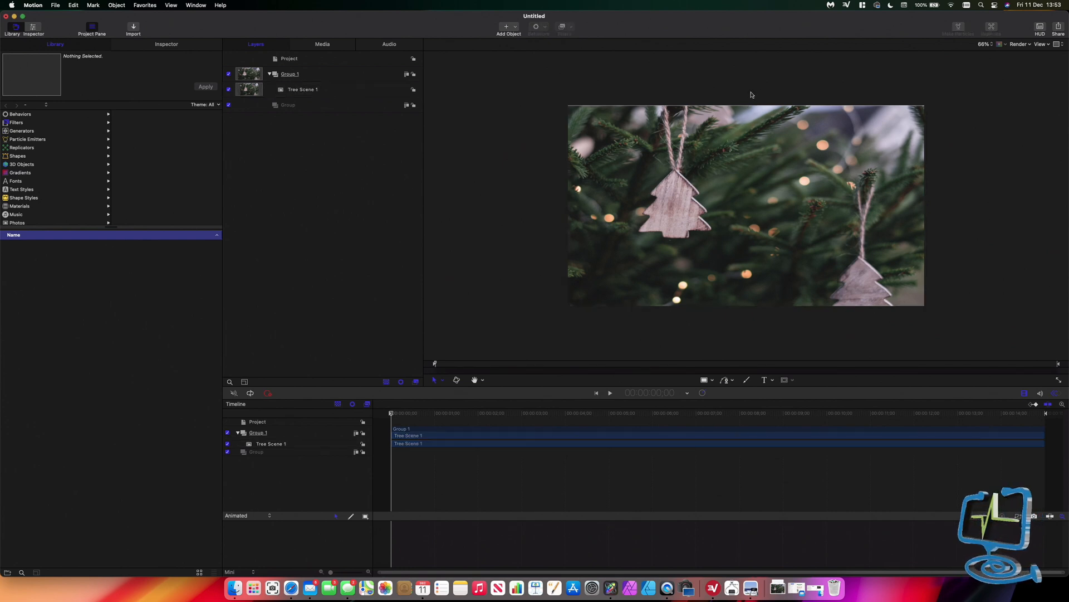
# - Extend the Tree Scene 1 image slightly past the canvas's upper and lower edges to cover the remaining gaps
pyautogui.click(746, 130)
pyautogui.moveTo(747, 105); pyautogui.dragTo(747, 104)
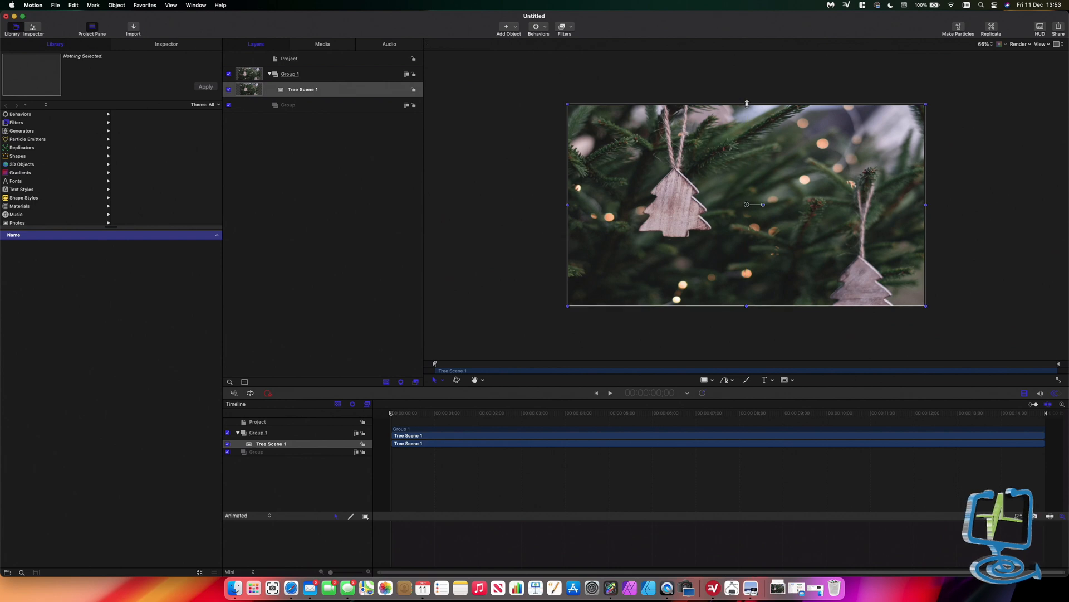
pyautogui.click(612, 82)
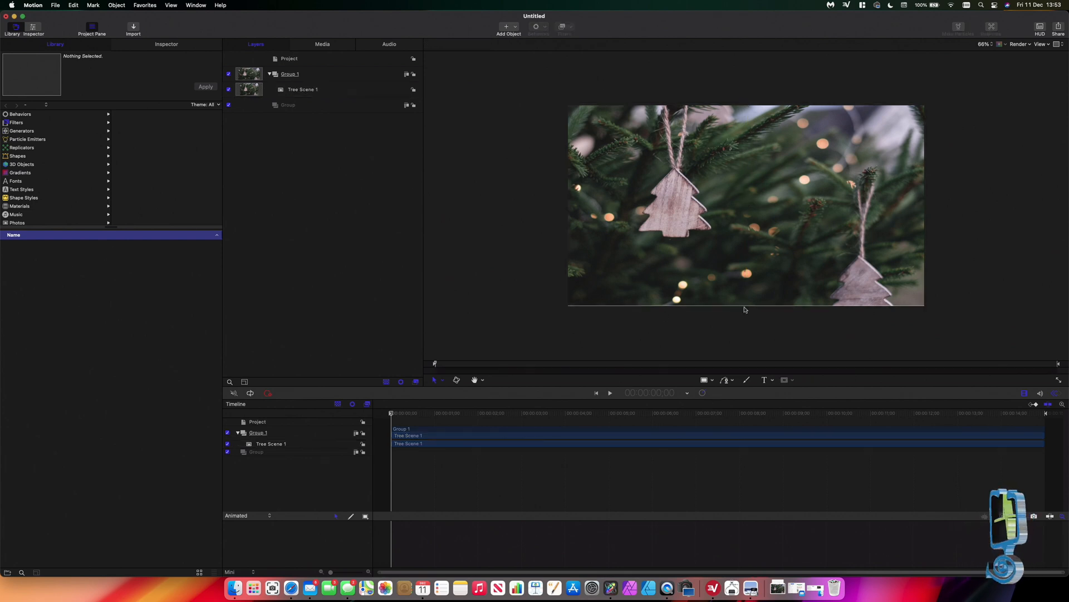
pyautogui.click(753, 290)
pyautogui.moveTo(747, 306); pyautogui.dragTo(747, 308)
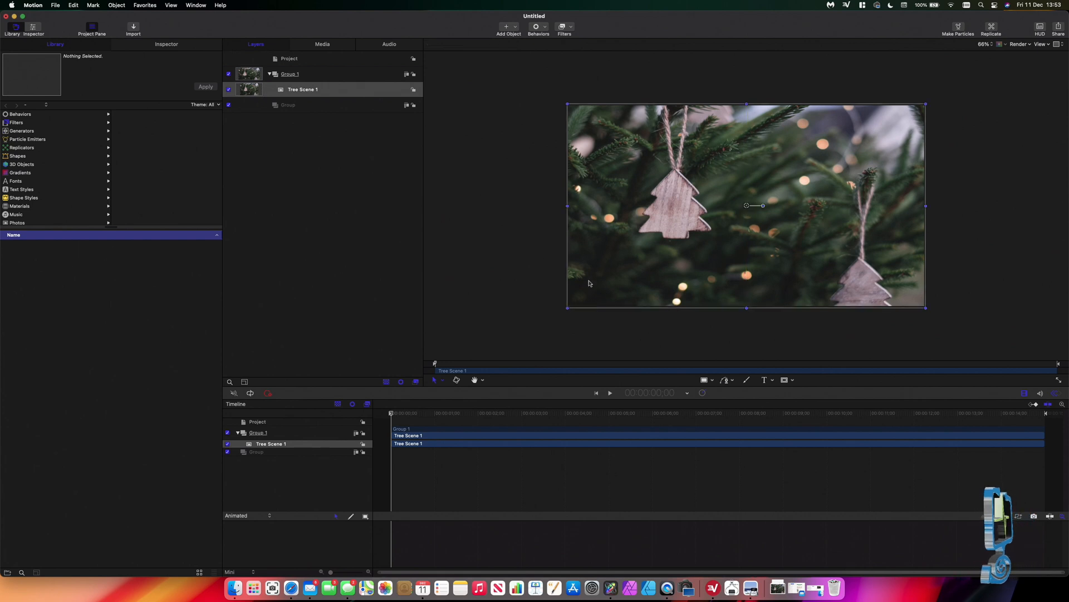
pyautogui.click(524, 211)
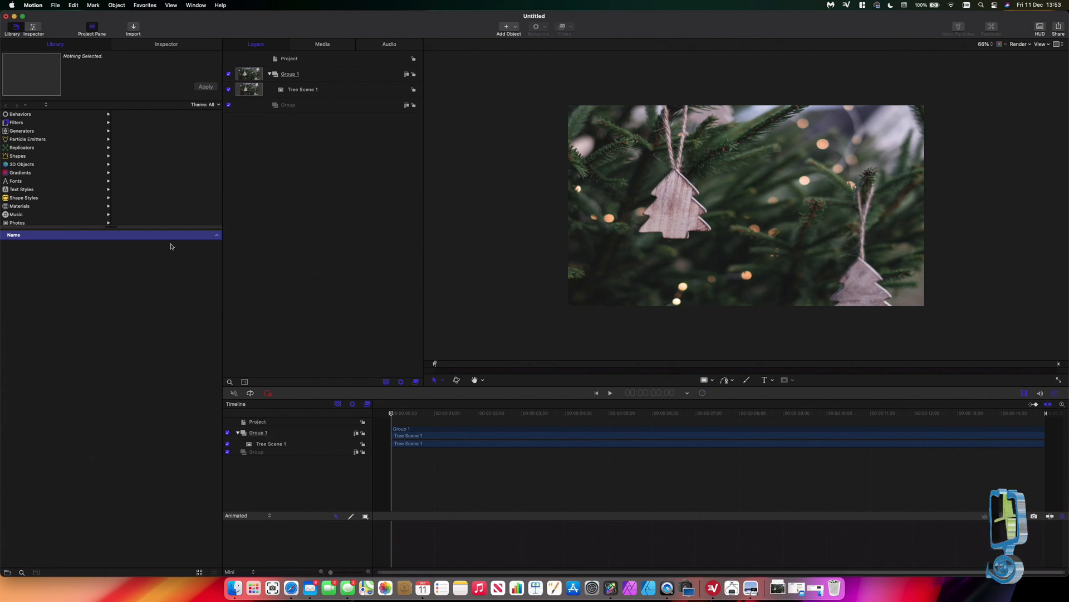
# - Open the Nature category of the Library's particle emitters and find the snow emitters
pyautogui.click(30, 139)
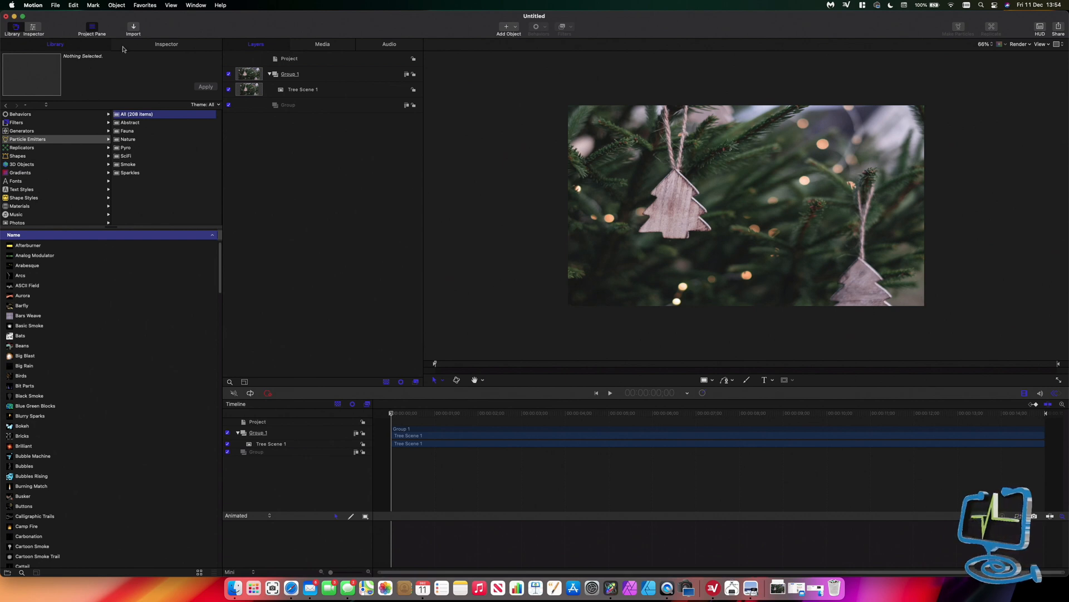
pyautogui.click(156, 47)
pyautogui.click(58, 46)
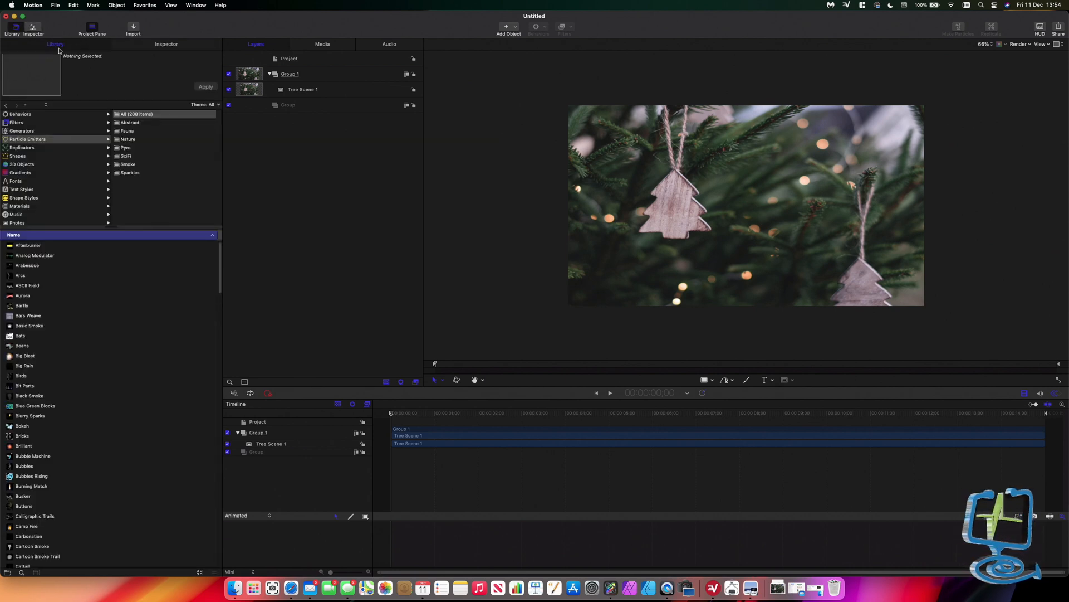
pyautogui.click(25, 140)
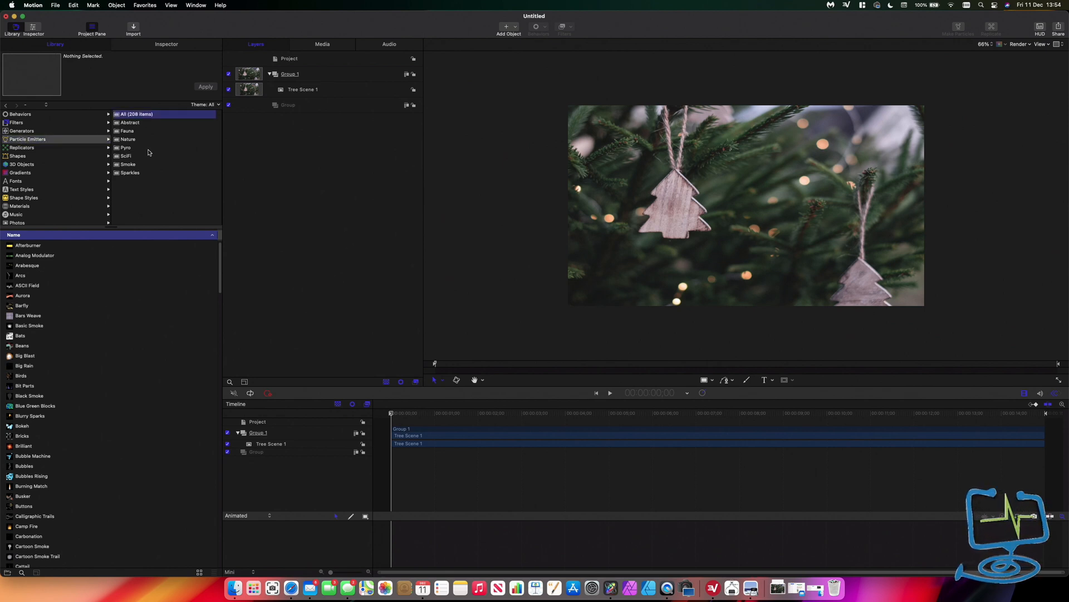
pyautogui.click(131, 139)
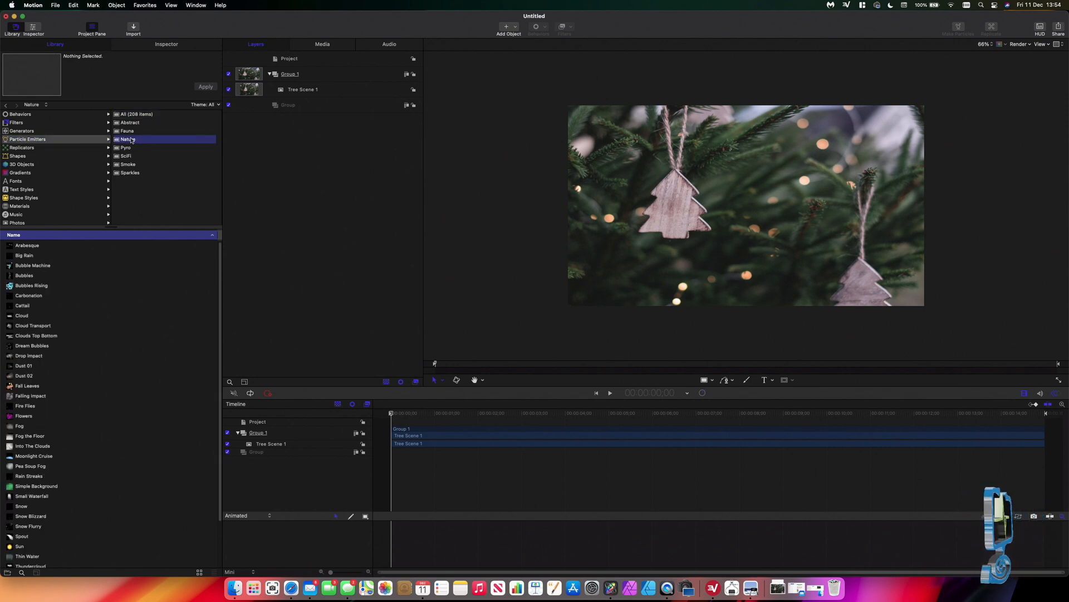
pyautogui.scroll(-5, 61, 368)
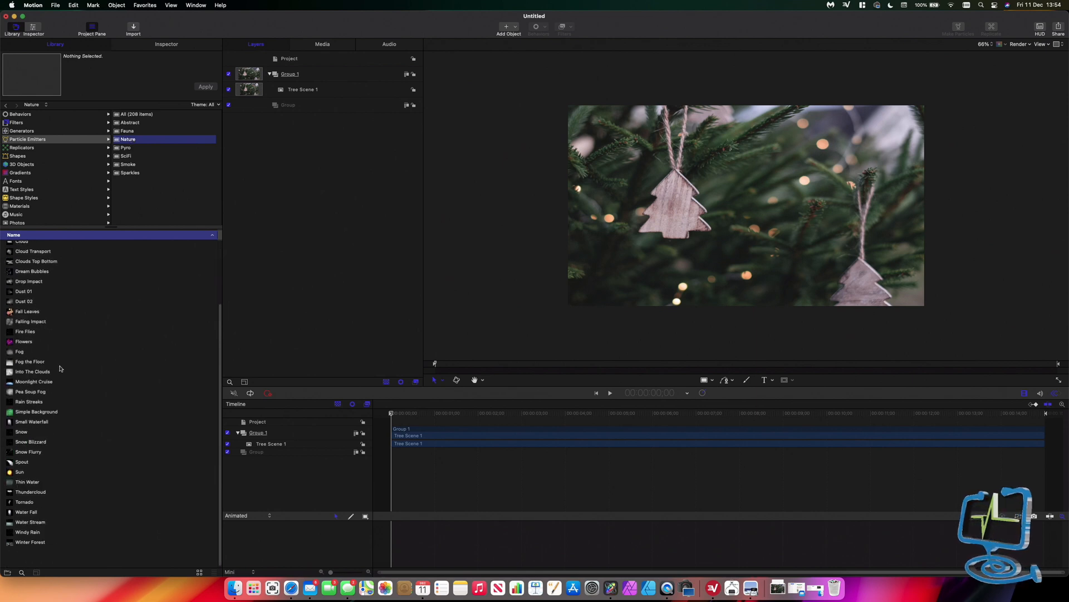
pyautogui.scroll(4, 61, 368)
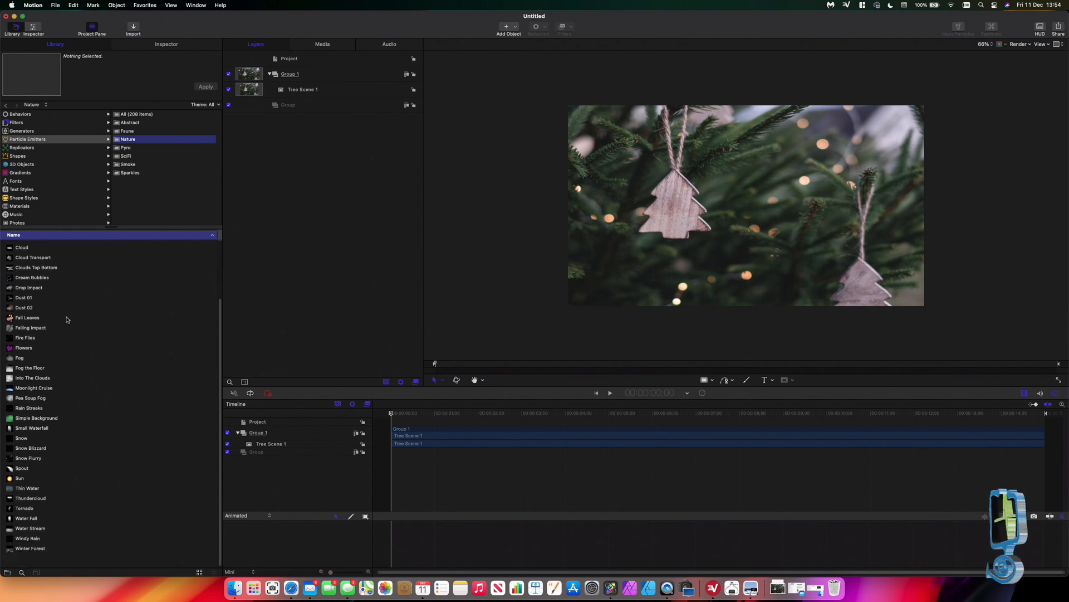
pyautogui.scroll(-3, 67, 320)
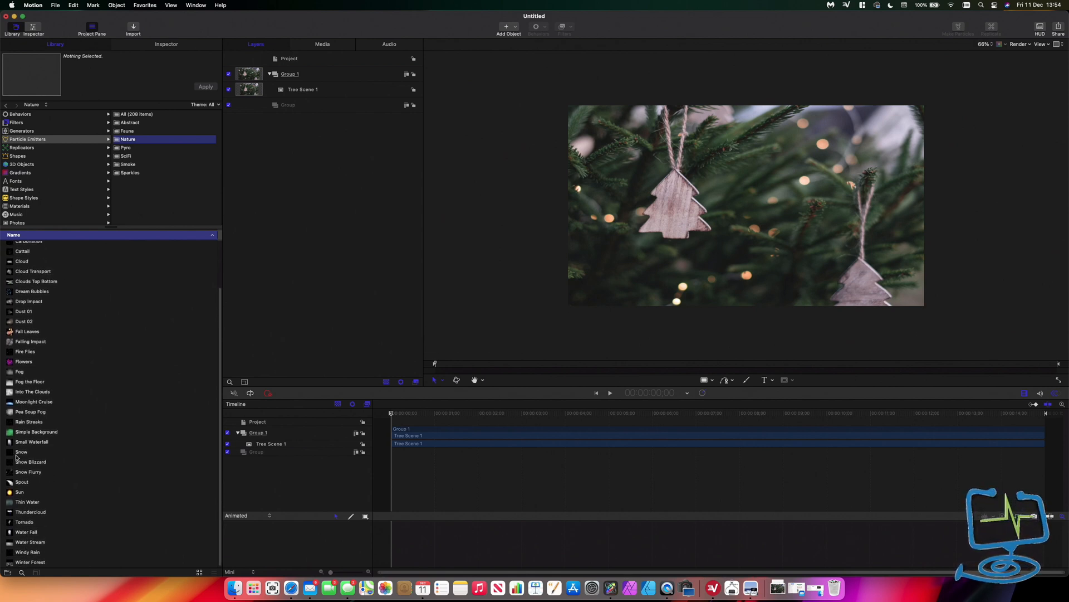
# - Preview the Snow, Snow Blizzard and Snow Flurry emitters and select Snow
pyautogui.click(18, 452)
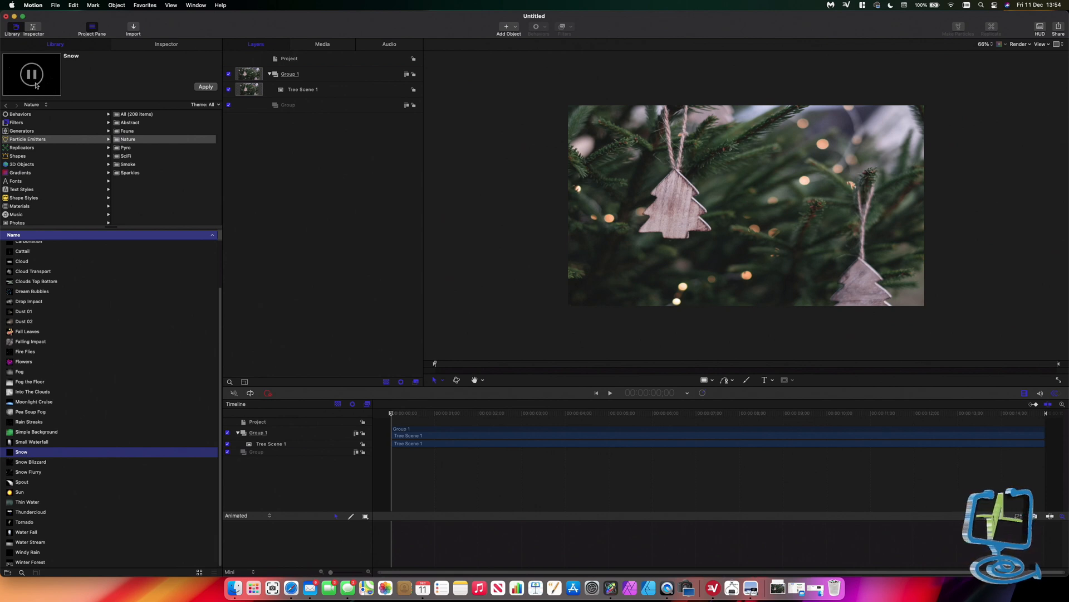
pyautogui.click(27, 465)
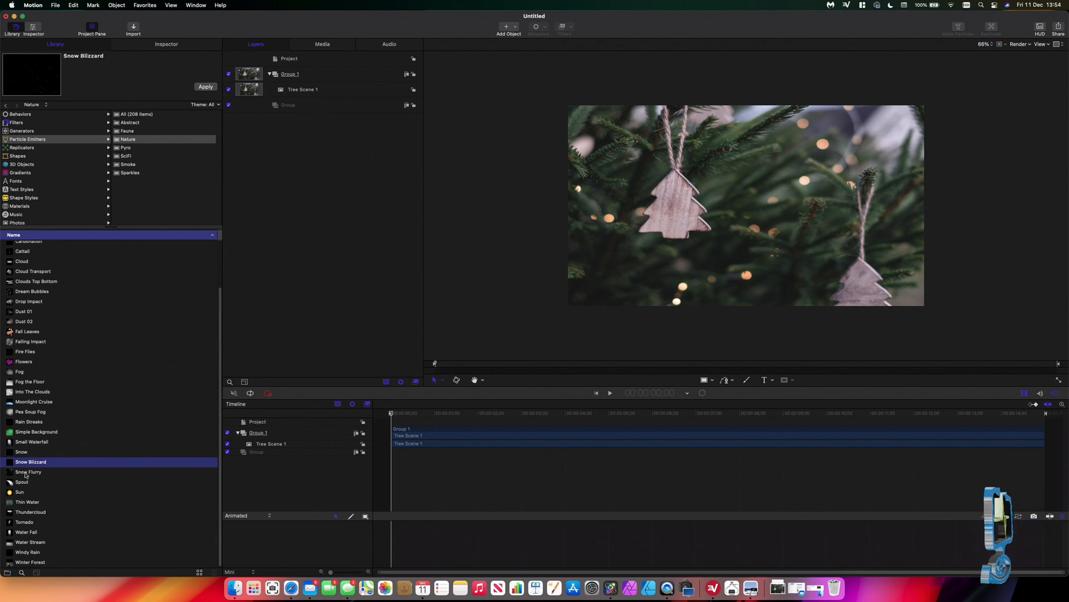
pyautogui.click(25, 475)
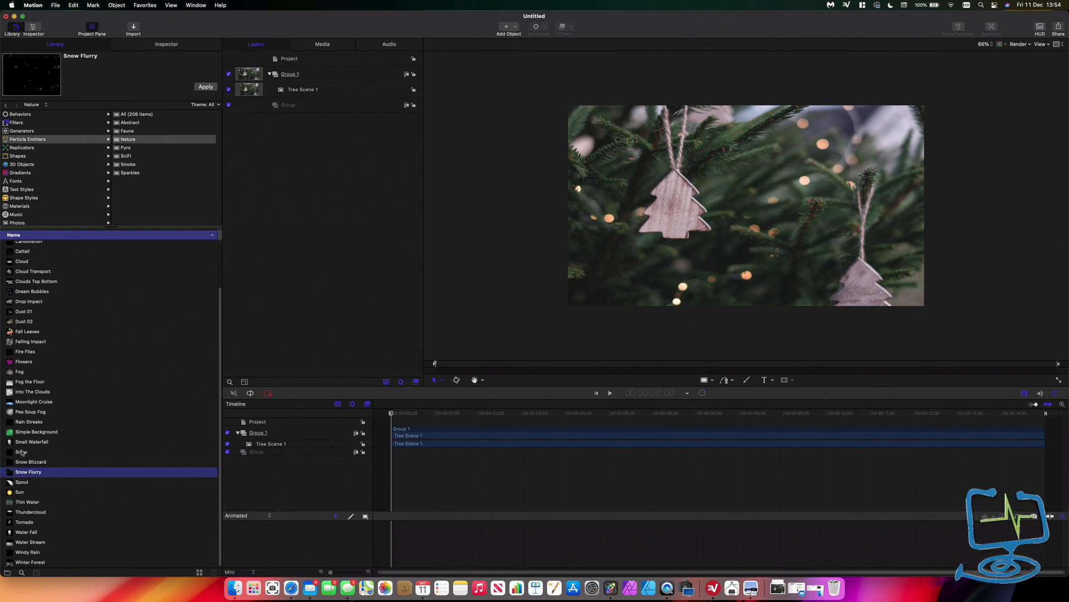
pyautogui.click(22, 452)
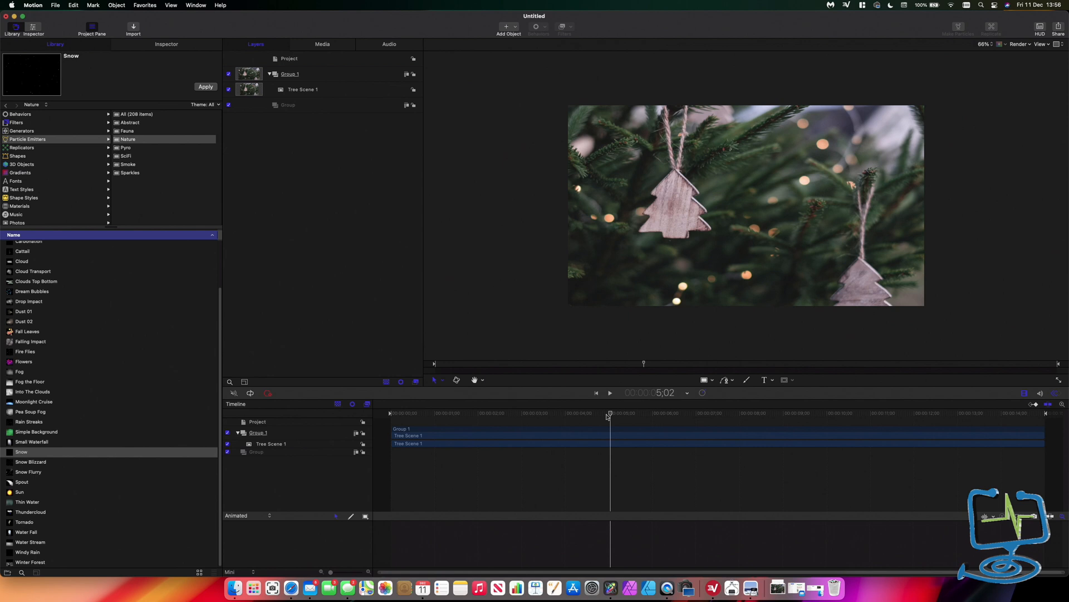
# - Add the Snow emitter to Group 1 above Tree Scene 1 at the project start and play the animation
pyautogui.moveTo(610, 413); pyautogui.dragTo(392, 415)
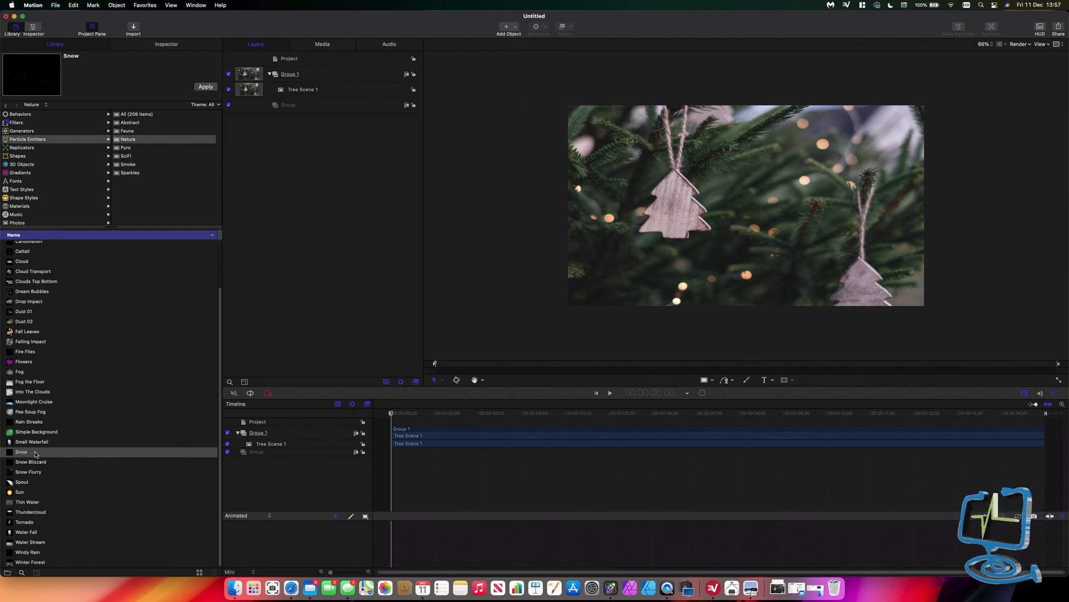
pyautogui.moveTo(35, 454); pyautogui.dragTo(278, 111)
pyautogui.moveTo(281, 91); pyautogui.dragTo(286, 77)
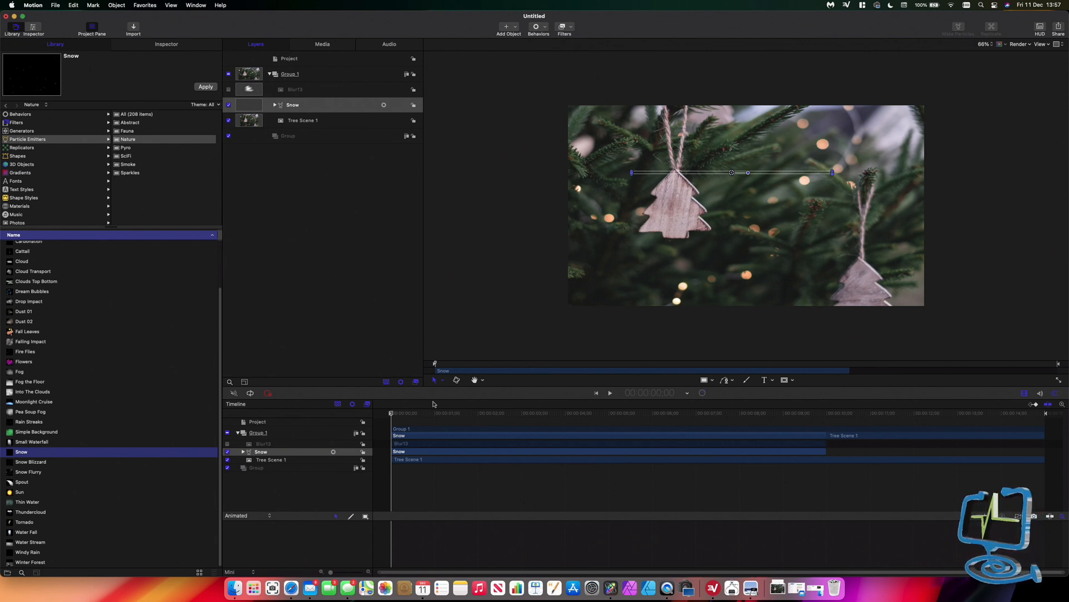
pyautogui.click(513, 381)
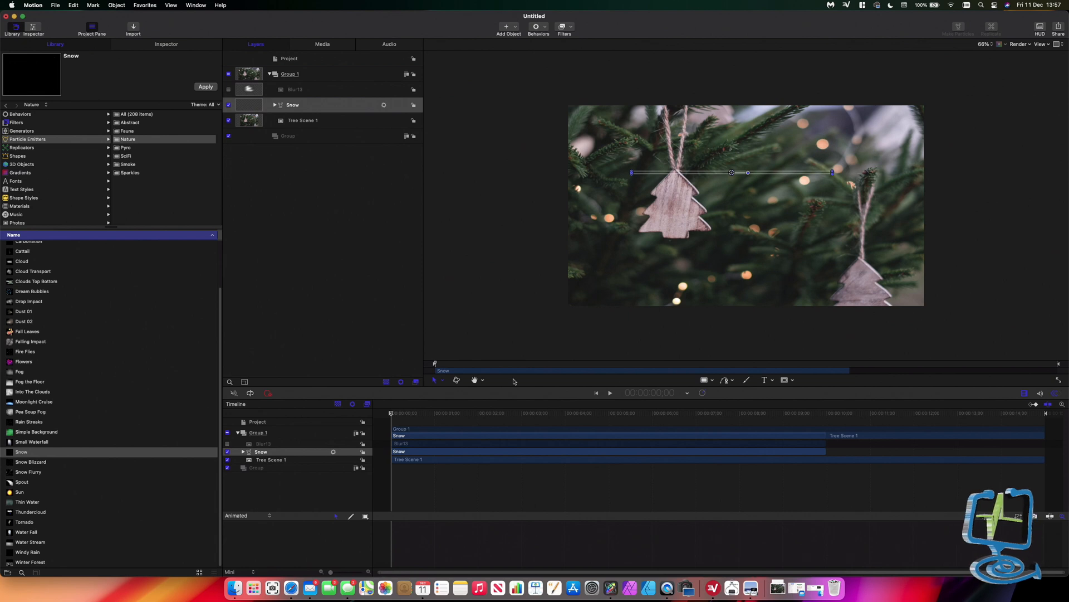
pyautogui.press('space')
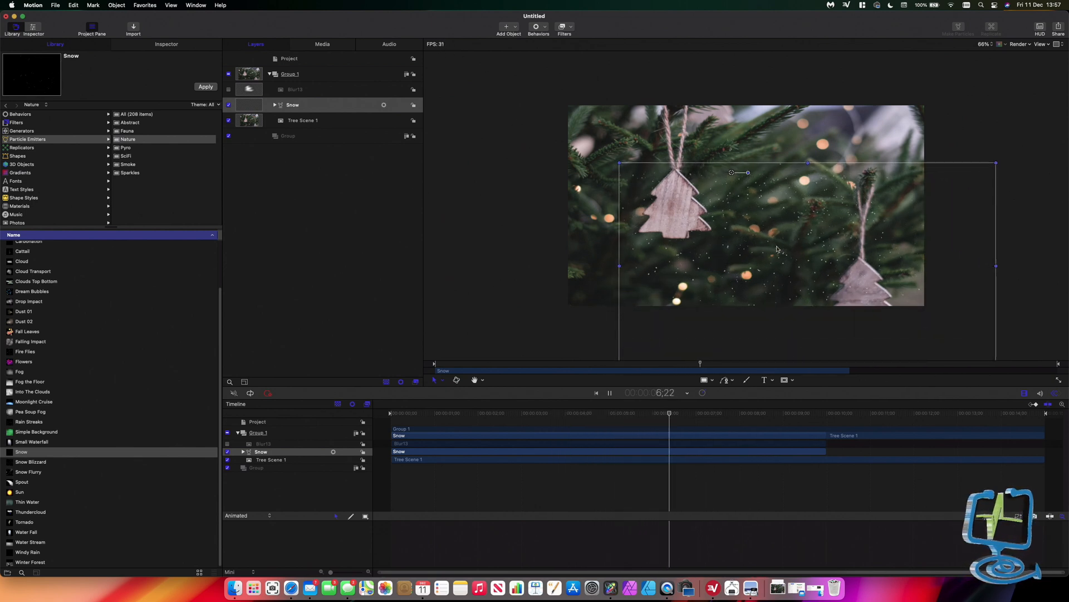
# - Stop playback, return to the project start and switch the Snow emitter to its on-canvas Emitter controls
pyautogui.press('space')
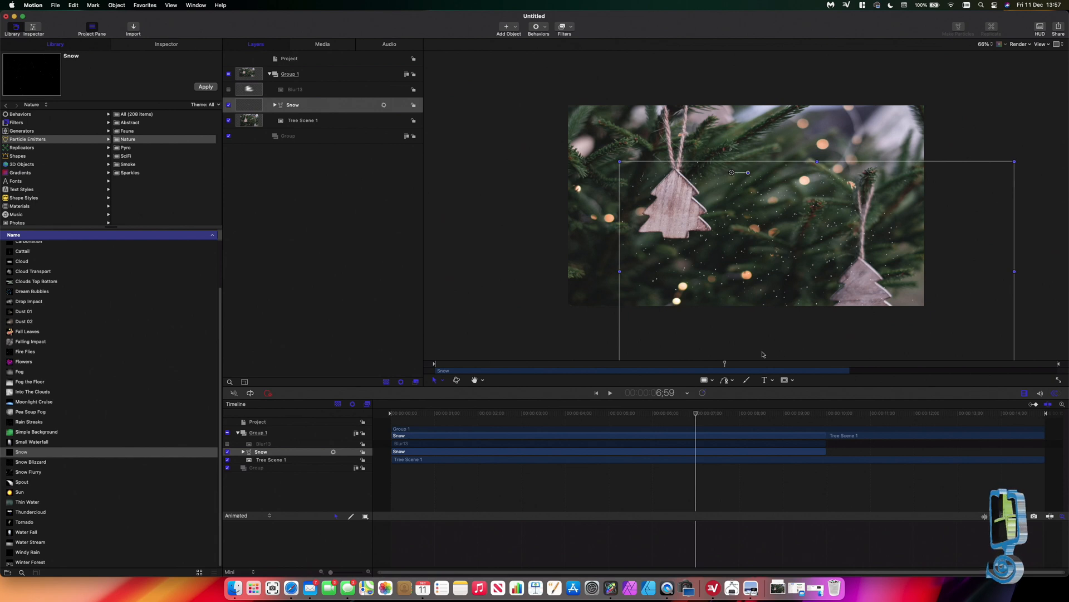
pyautogui.moveTo(698, 415); pyautogui.dragTo(389, 399)
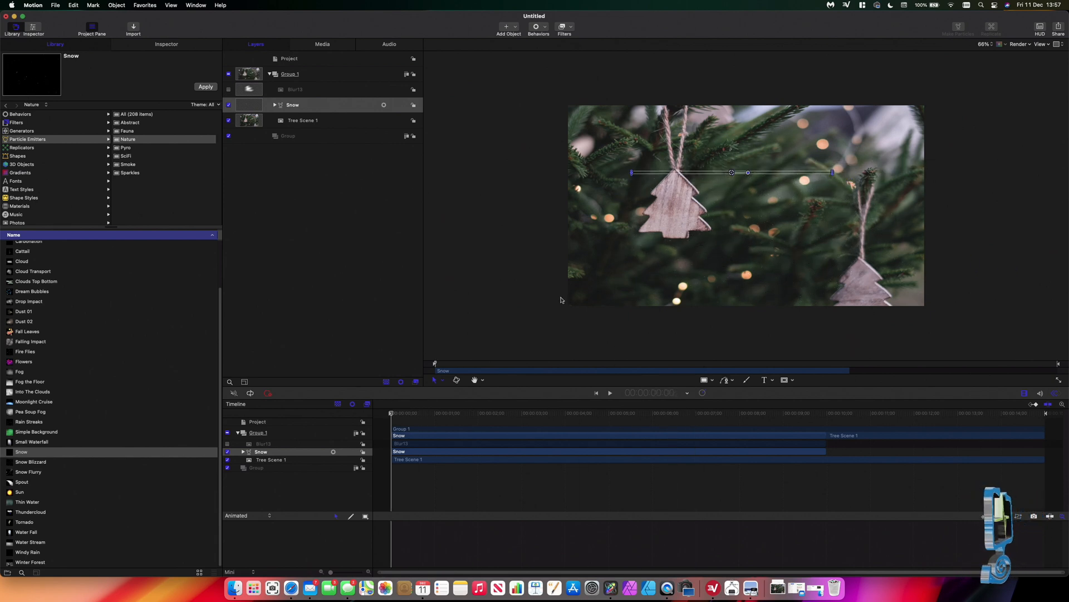
pyautogui.rightClick(733, 174)
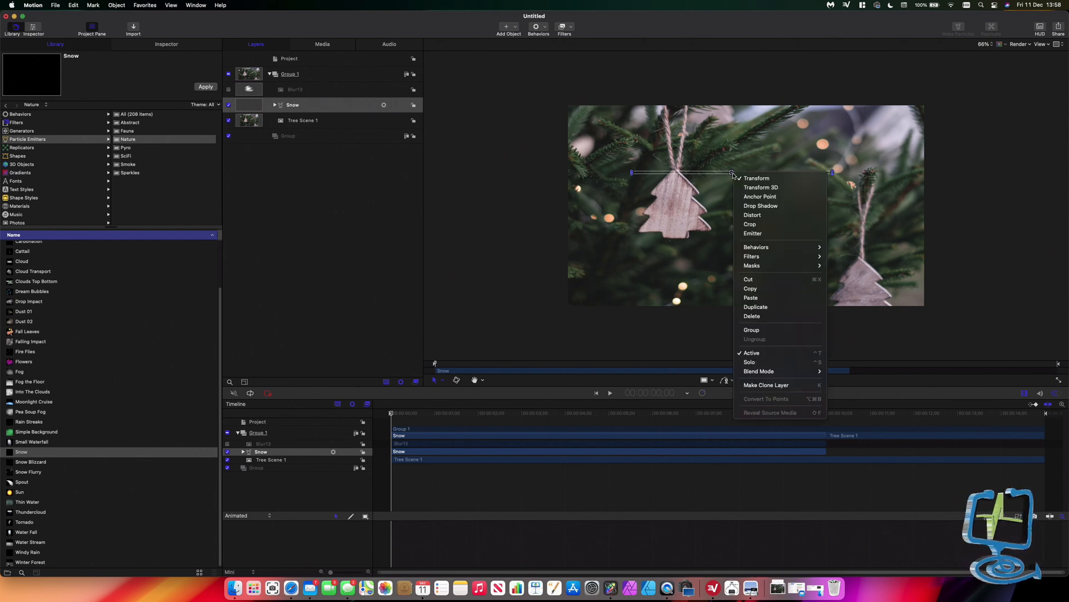
pyautogui.click(752, 235)
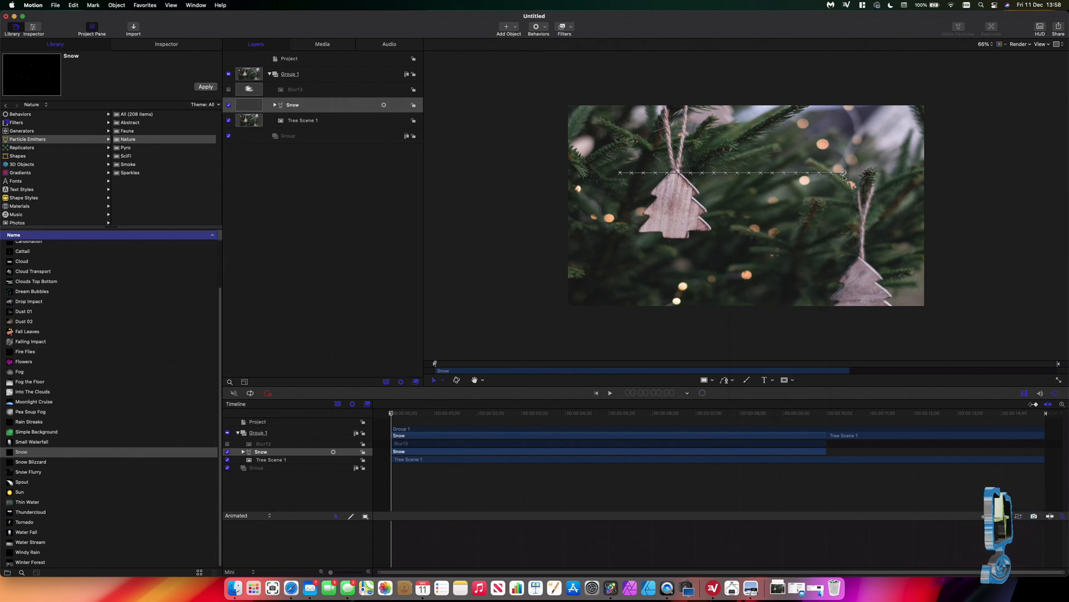
# - Stretch the Snow emitter's line just above the canvas so both ends reach past the image's sides
pyautogui.moveTo(844, 174); pyautogui.dragTo(843, 176)
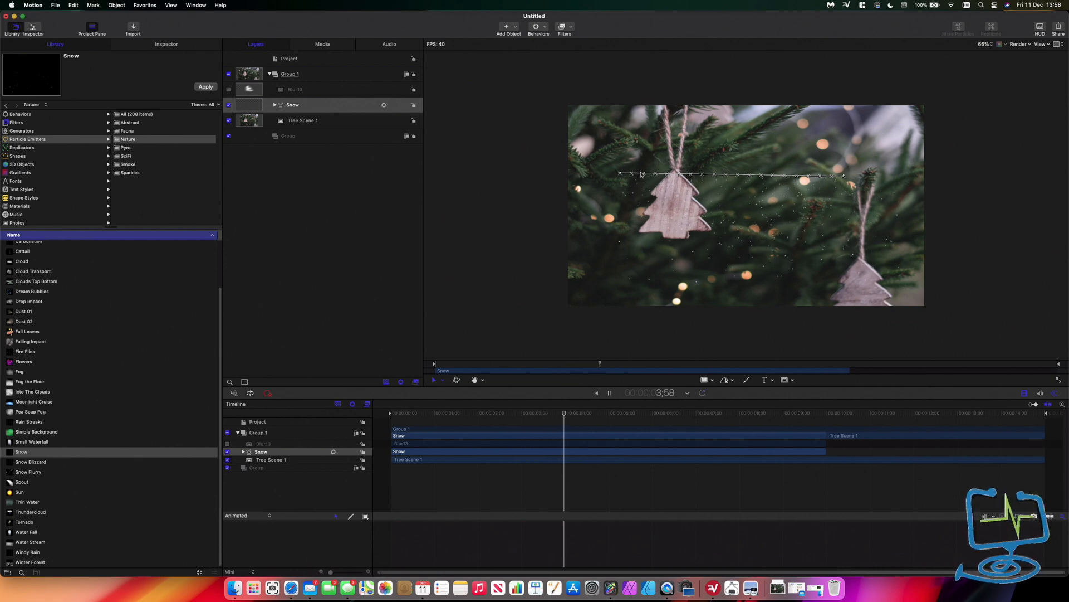
pyautogui.press('space')
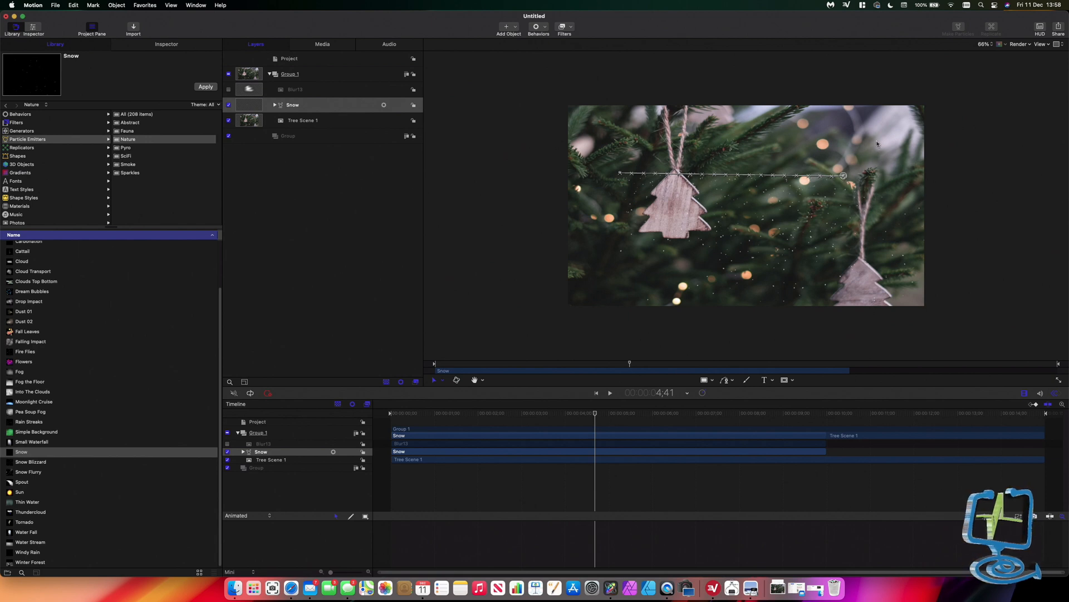
pyautogui.moveTo(844, 176); pyautogui.dragTo(925, 100)
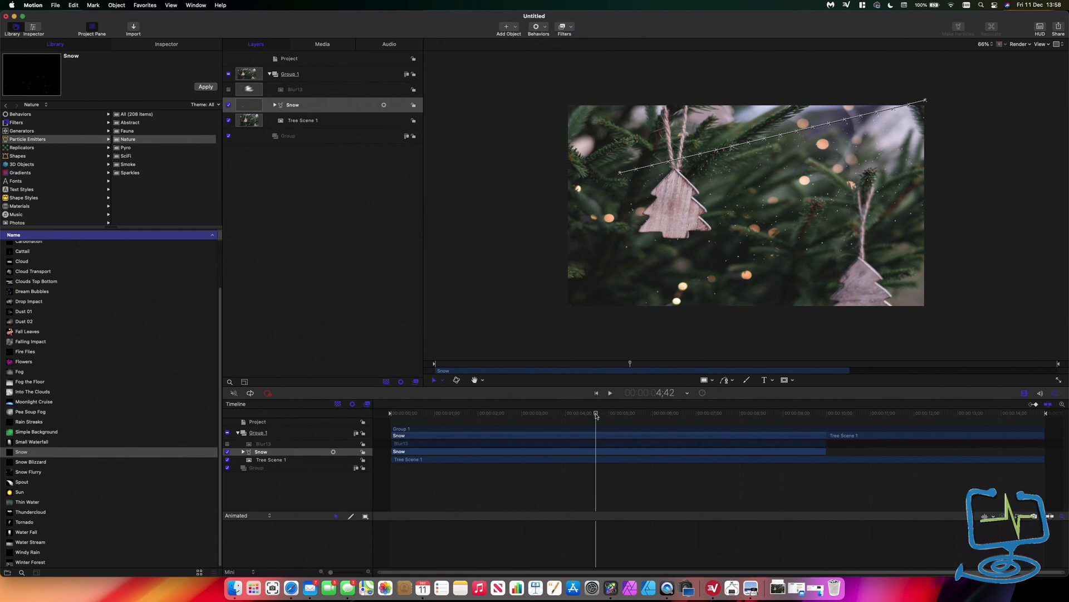
pyautogui.moveTo(596, 415); pyautogui.dragTo(390, 415)
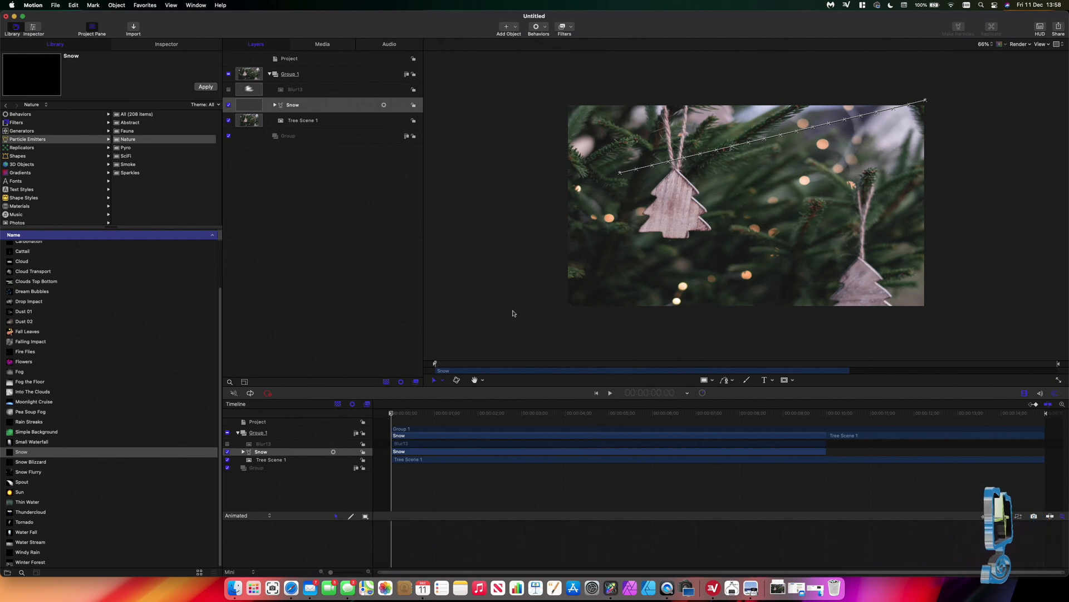
pyautogui.moveTo(619, 173); pyautogui.dragTo(560, 92)
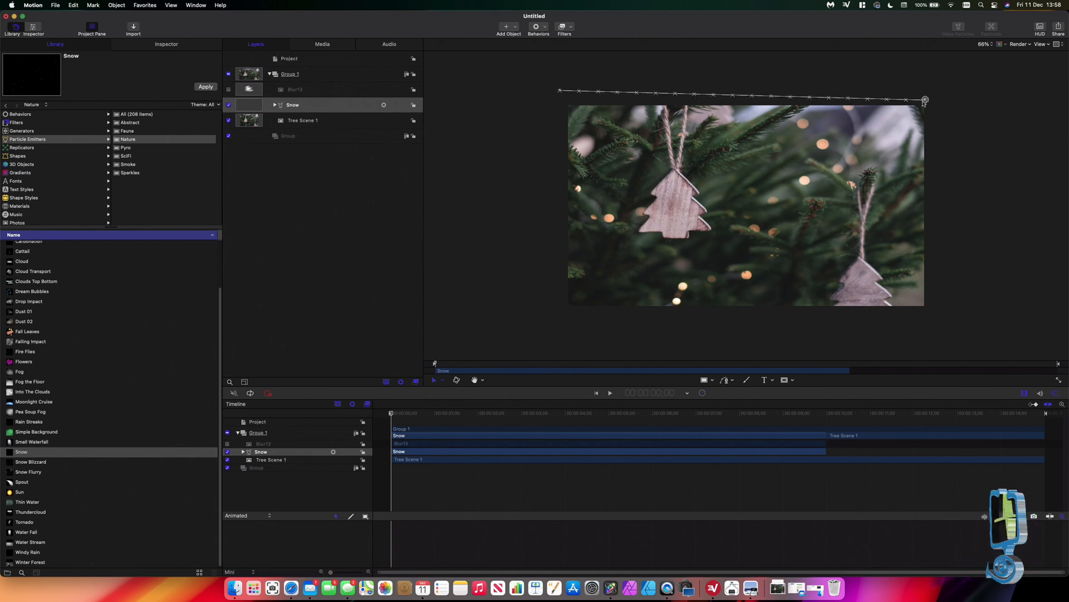
pyautogui.moveTo(925, 99); pyautogui.dragTo(963, 85)
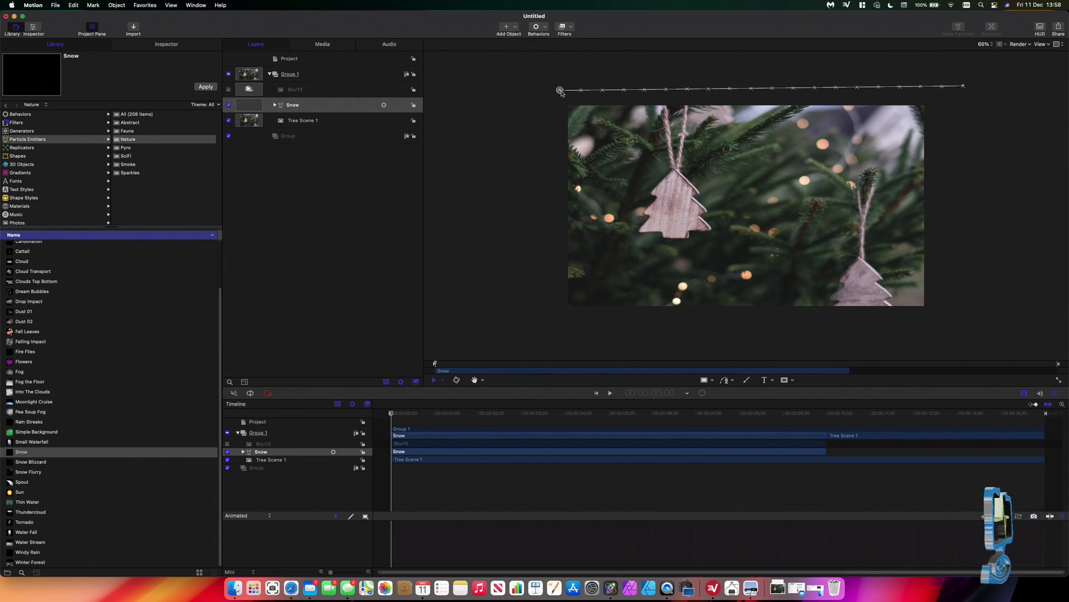
pyautogui.moveTo(561, 93); pyautogui.dragTo(524, 85)
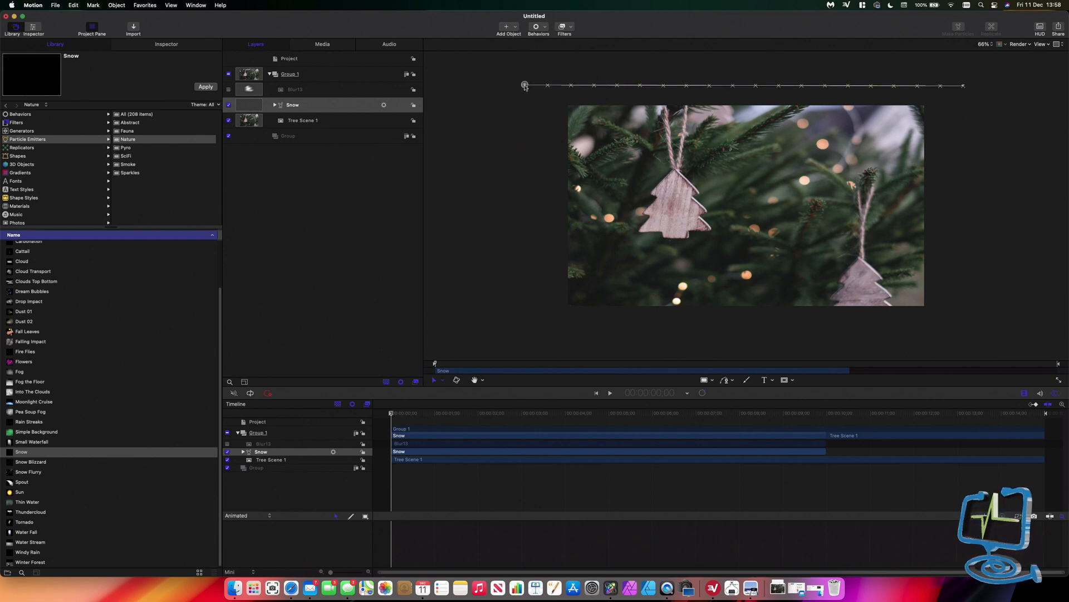
# - Play the animation from the project start to check the snowfall from the widened emitter line
pyautogui.click(528, 119)
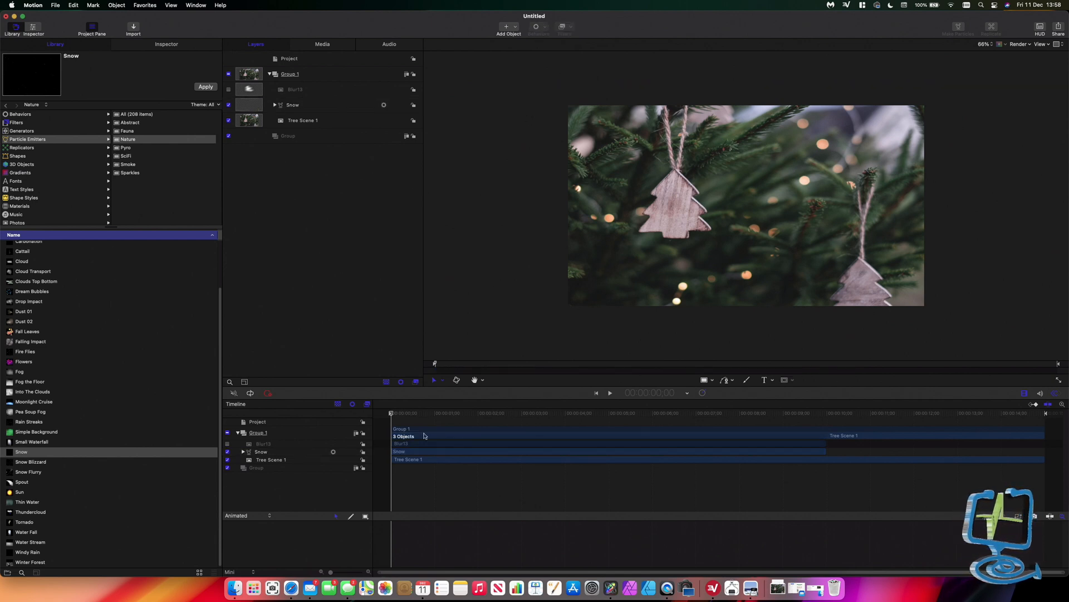
pyautogui.press('space')
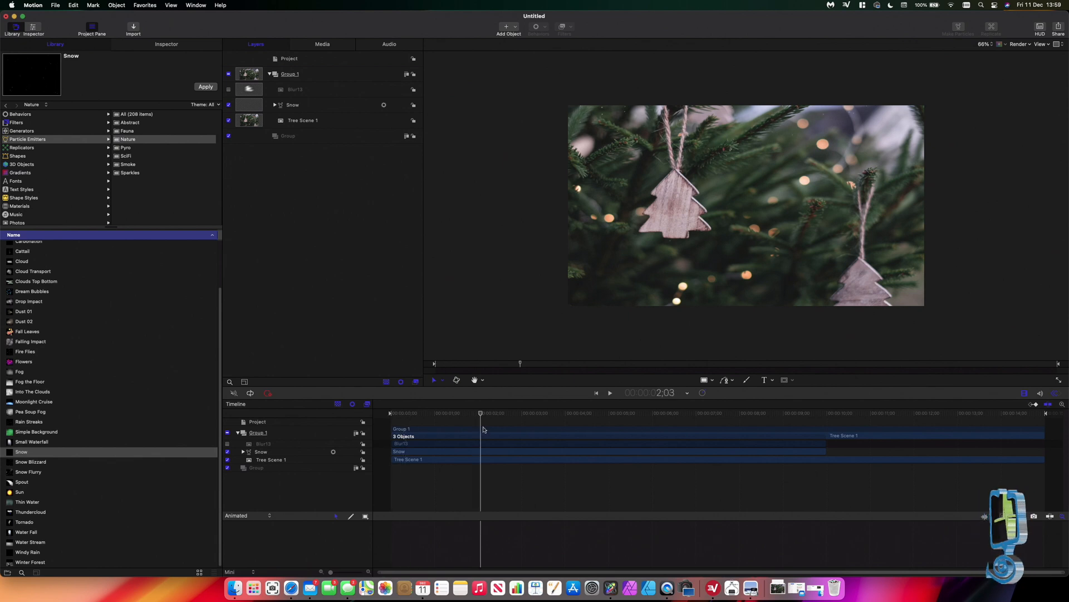
pyautogui.press('Home')
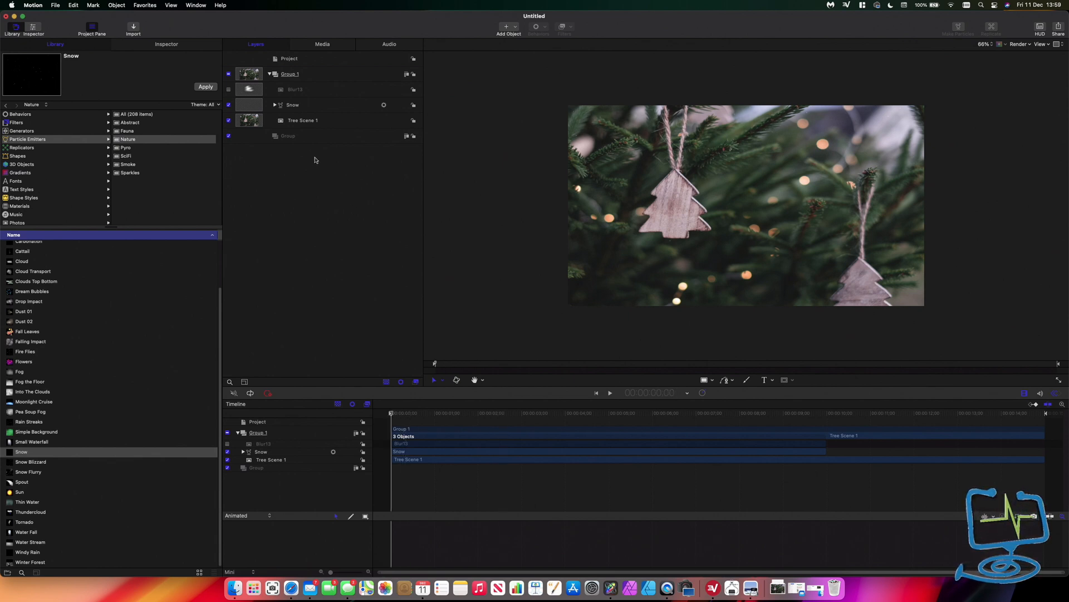
pyautogui.click(316, 111)
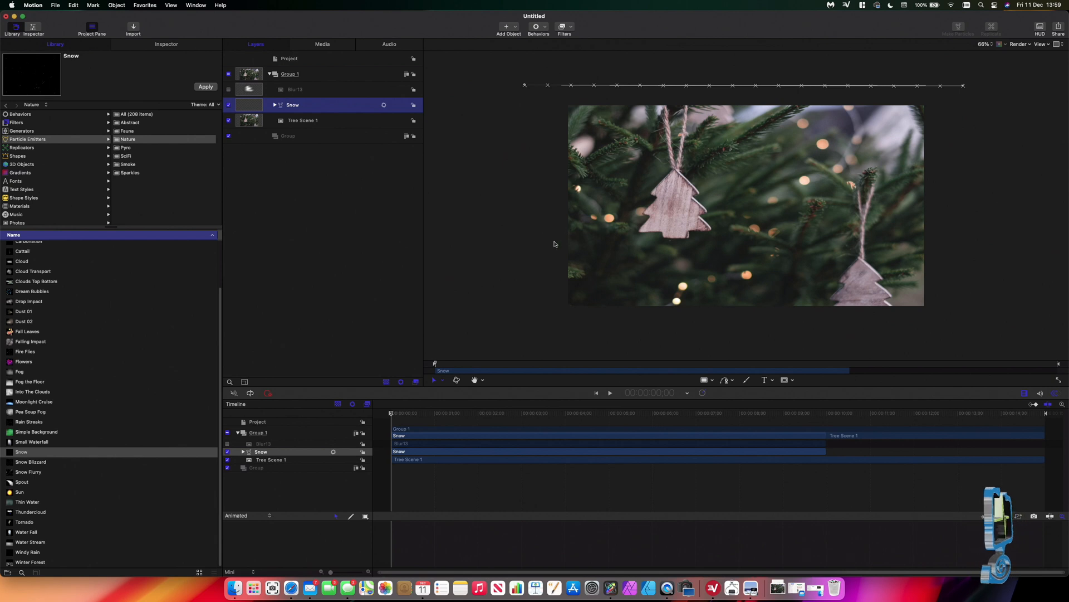
pyautogui.press('space')
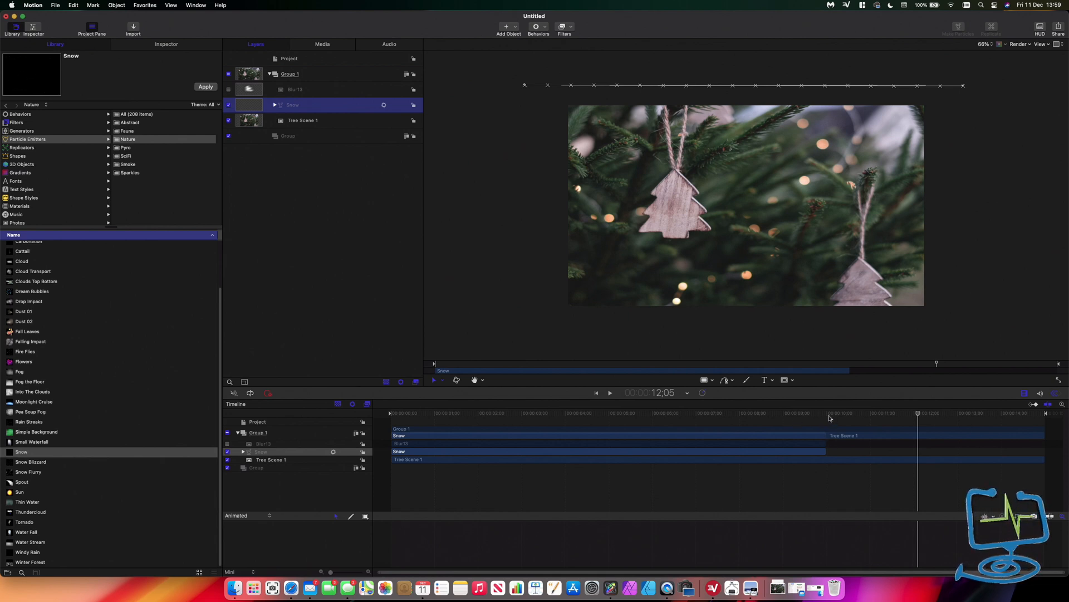
# - Extend the Snow and Blur13 layers in the timeline to the project end at 14;59
pyautogui.moveTo(919, 413); pyautogui.dragTo(1048, 417)
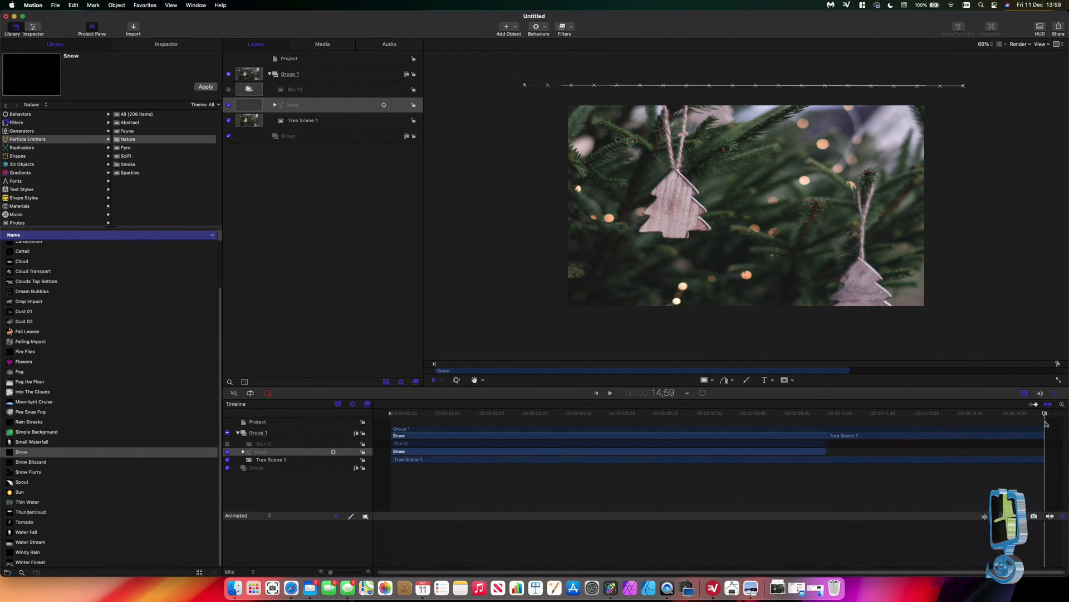
pyautogui.moveTo(814, 452)
pyautogui.mouseDown()
pyautogui.moveTo(834, 455)
pyautogui.moveTo(823, 436)
pyautogui.moveTo(828, 450)
pyautogui.mouseUp()
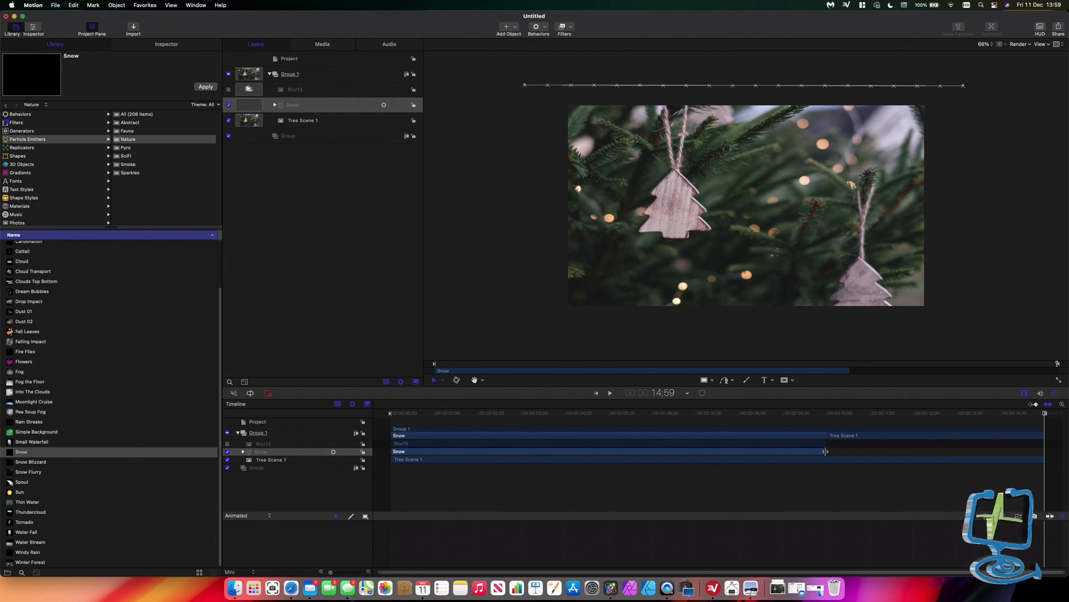
pyautogui.moveTo(826, 452); pyautogui.dragTo(1039, 459)
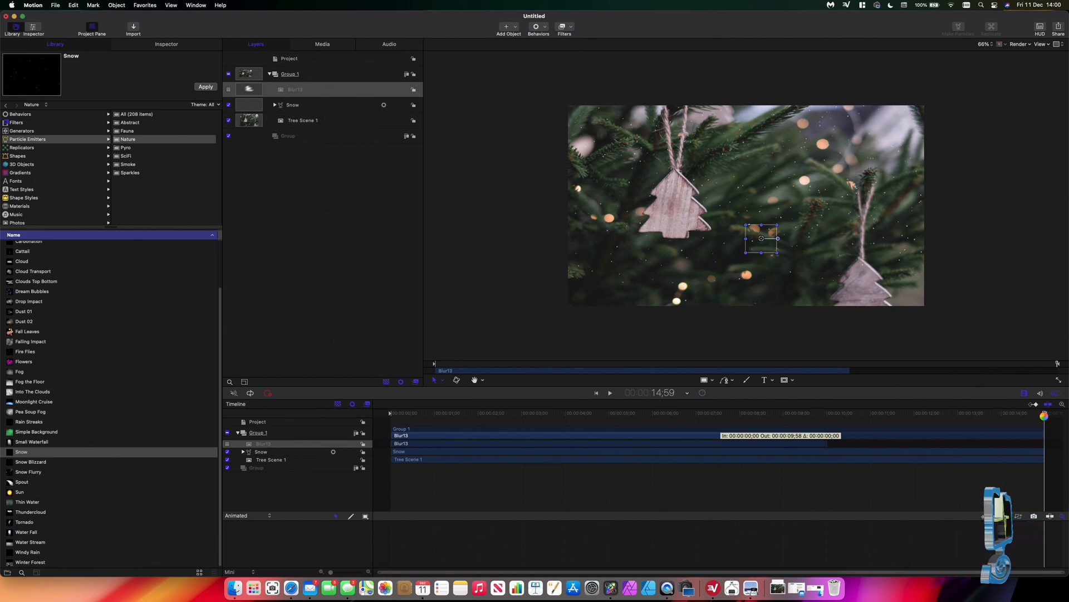
pyautogui.click(391, 414)
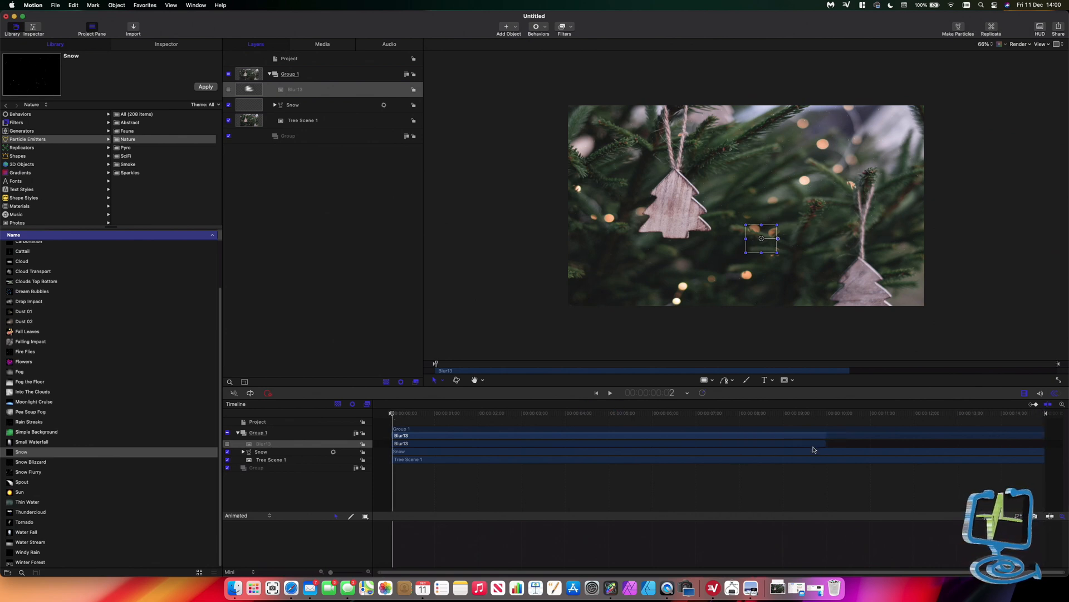
pyautogui.moveTo(824, 444); pyautogui.dragTo(1043, 447)
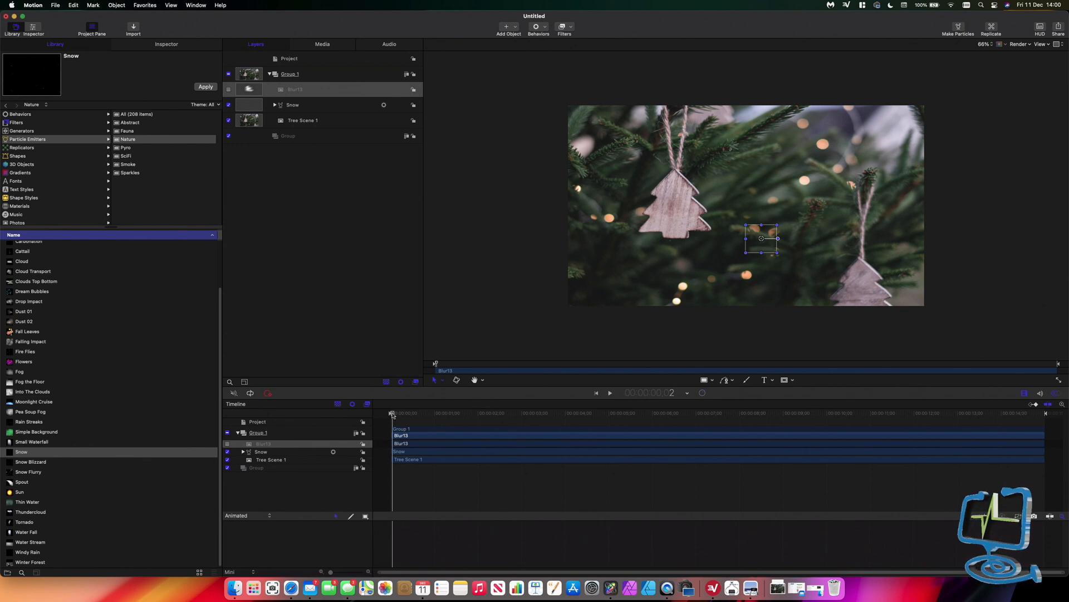
# - Play the project from the start to check that the snow falls for its full duration
pyautogui.moveTo(392, 414); pyautogui.dragTo(386, 449)
pyautogui.click(476, 260)
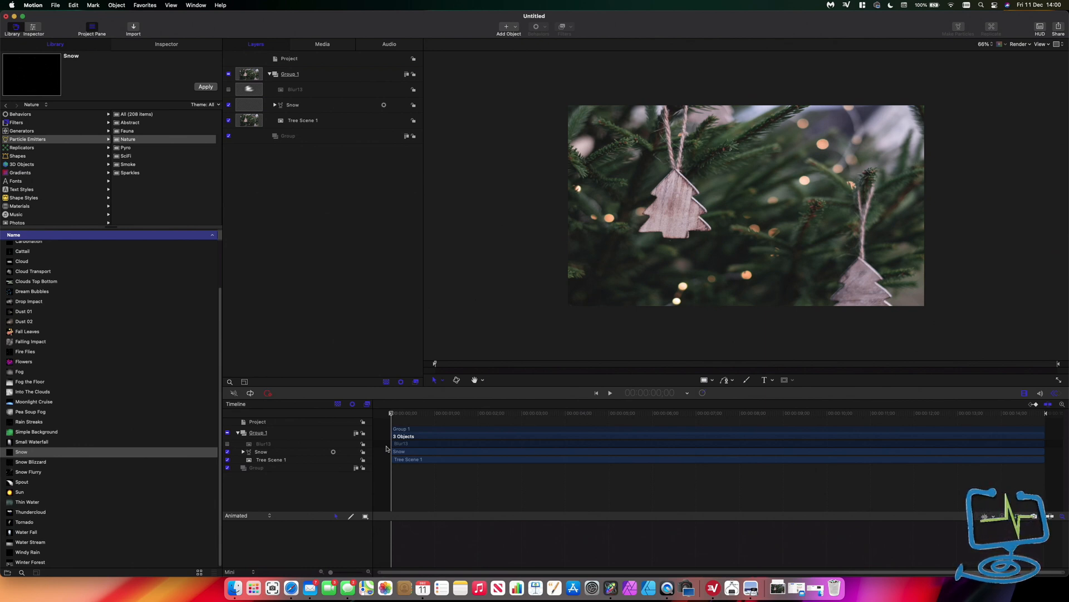
pyautogui.press('space')
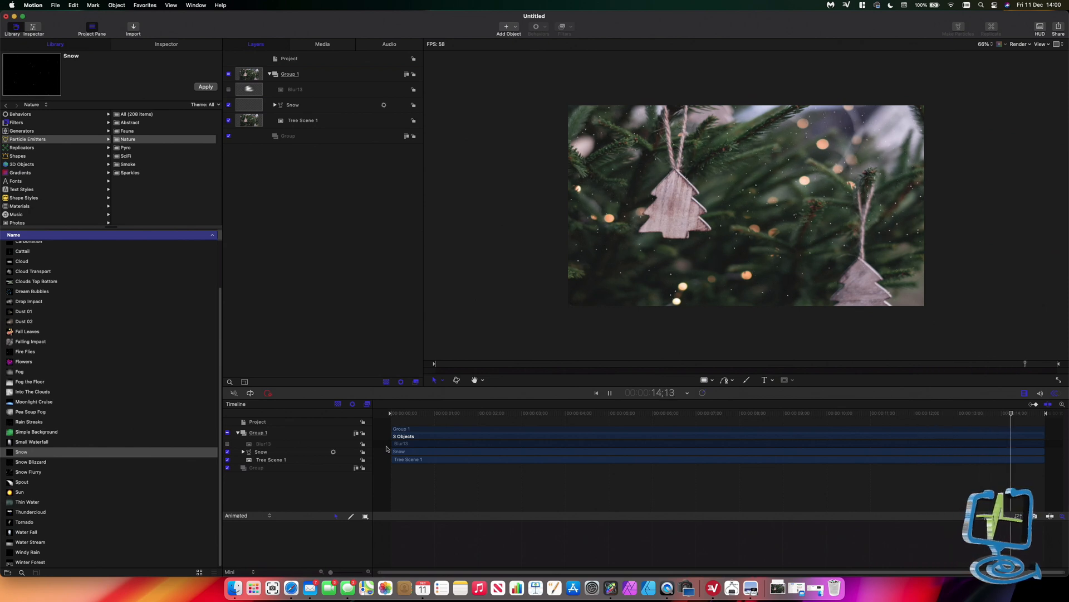
pyautogui.press('space')
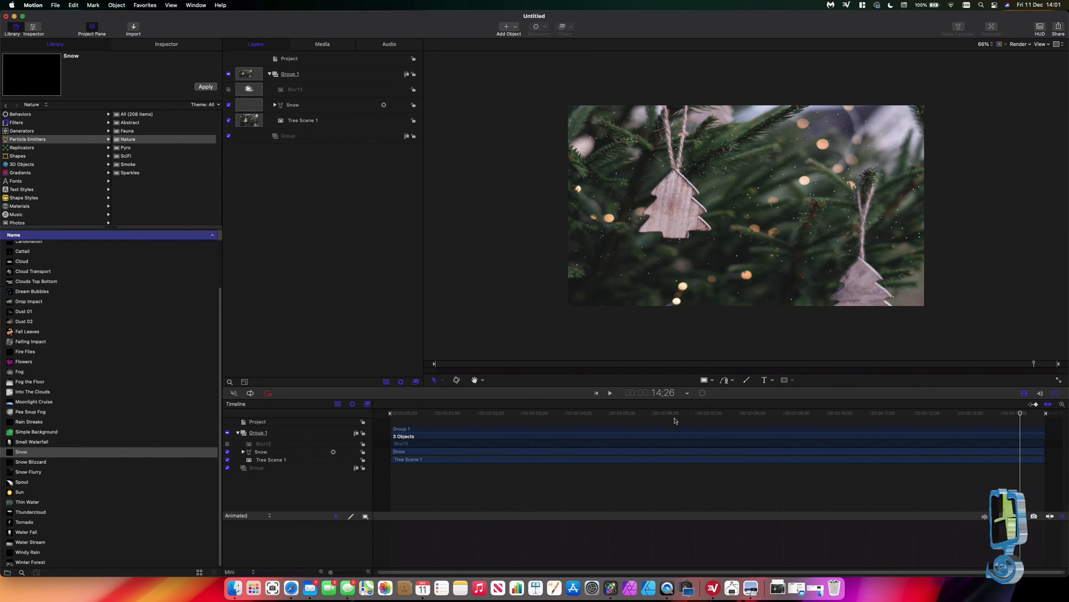
# - Increase the Snow emitter's cell Scale to 285%, using the frame at 8;19 for reference
pyautogui.click(755, 415)
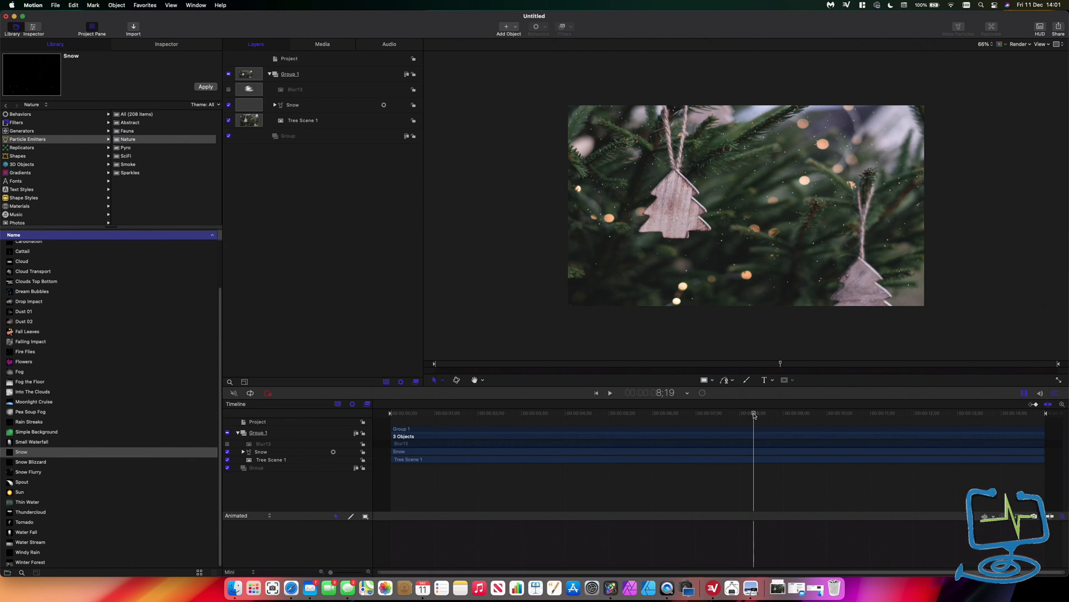
pyautogui.click(990, 48)
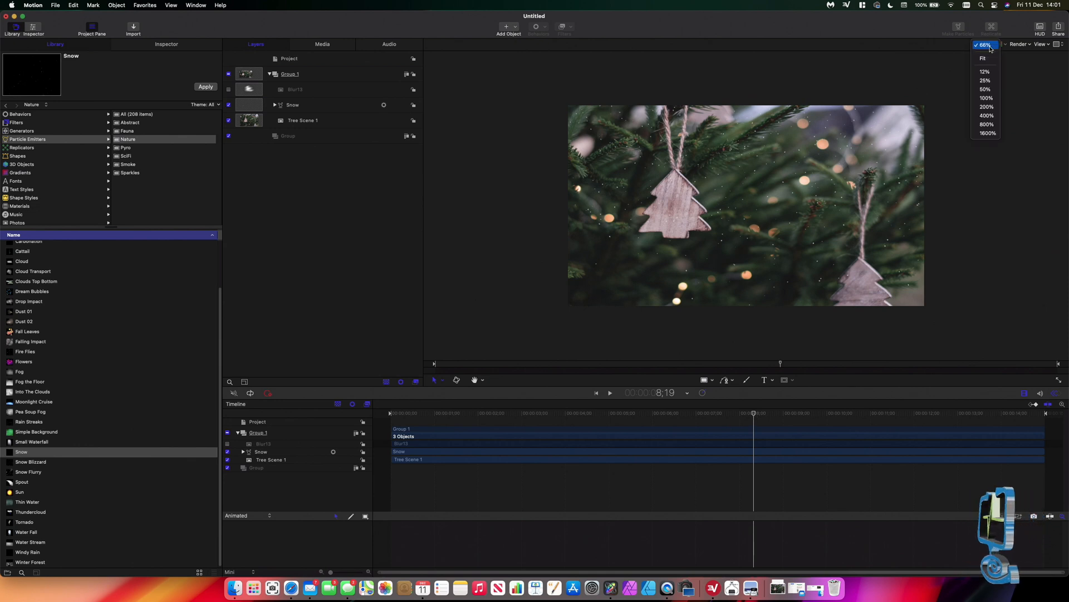
pyautogui.click(987, 107)
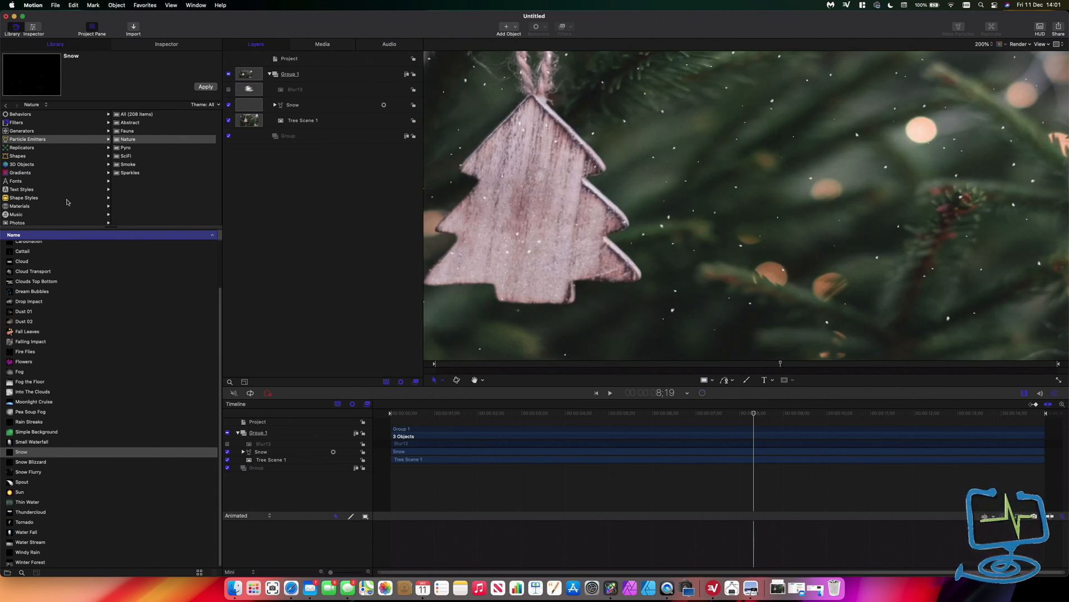
pyautogui.click(174, 46)
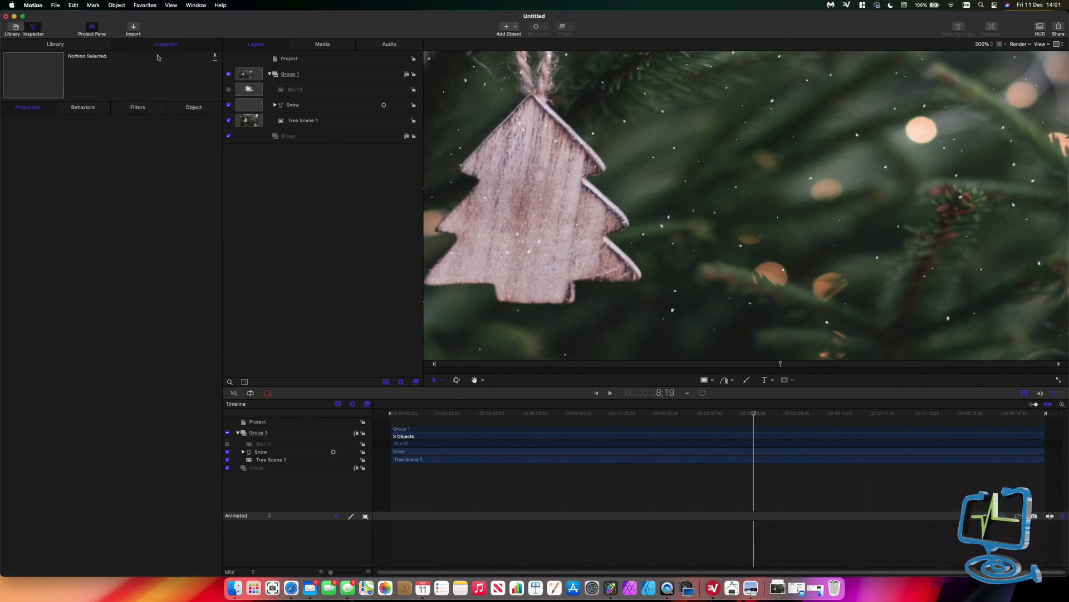
pyautogui.click(314, 110)
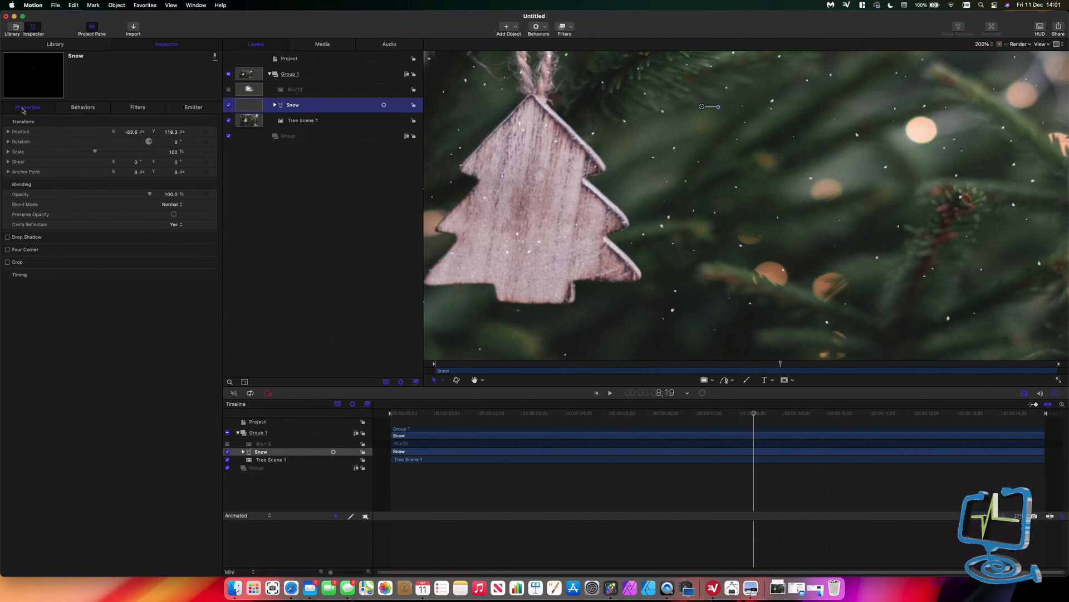
pyautogui.click(191, 108)
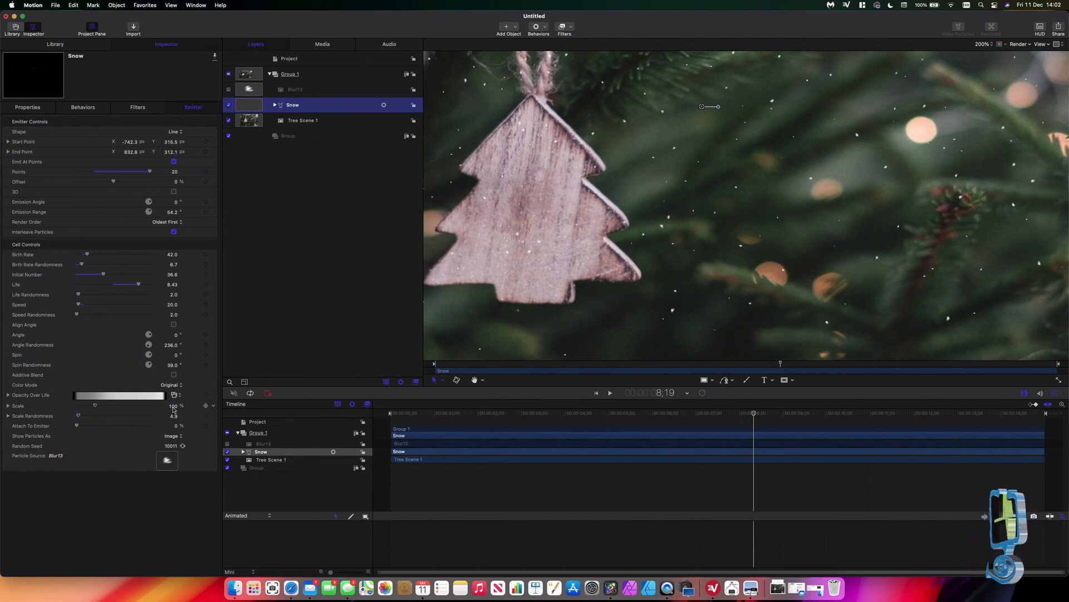
pyautogui.click(129, 406)
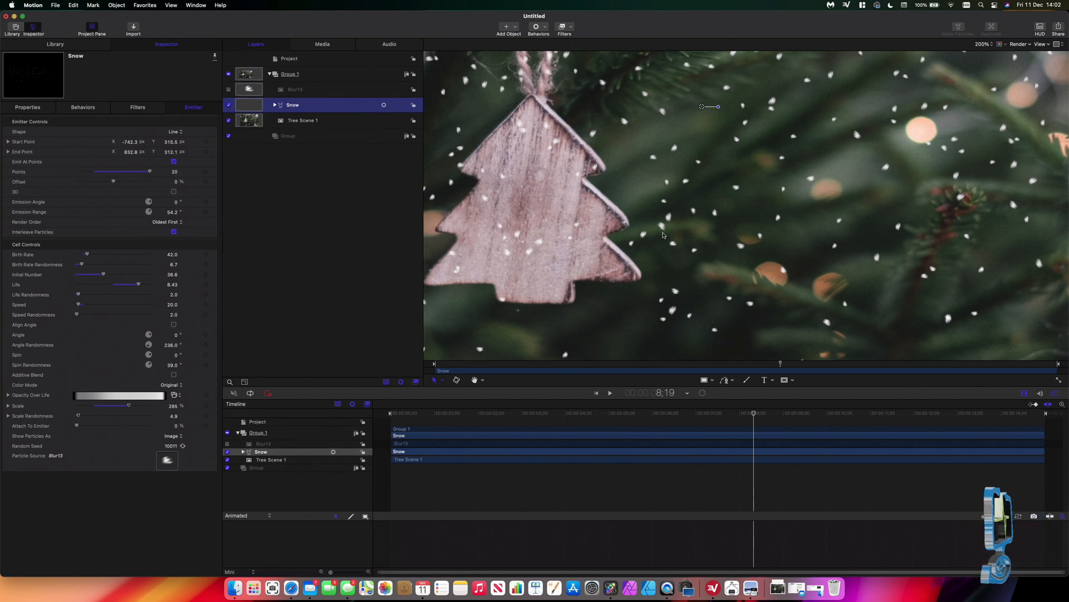
# - Show the canvas at 100% and play the animation from the project start to check the larger snowflakes
pyautogui.click(984, 44)
pyautogui.click(984, 36)
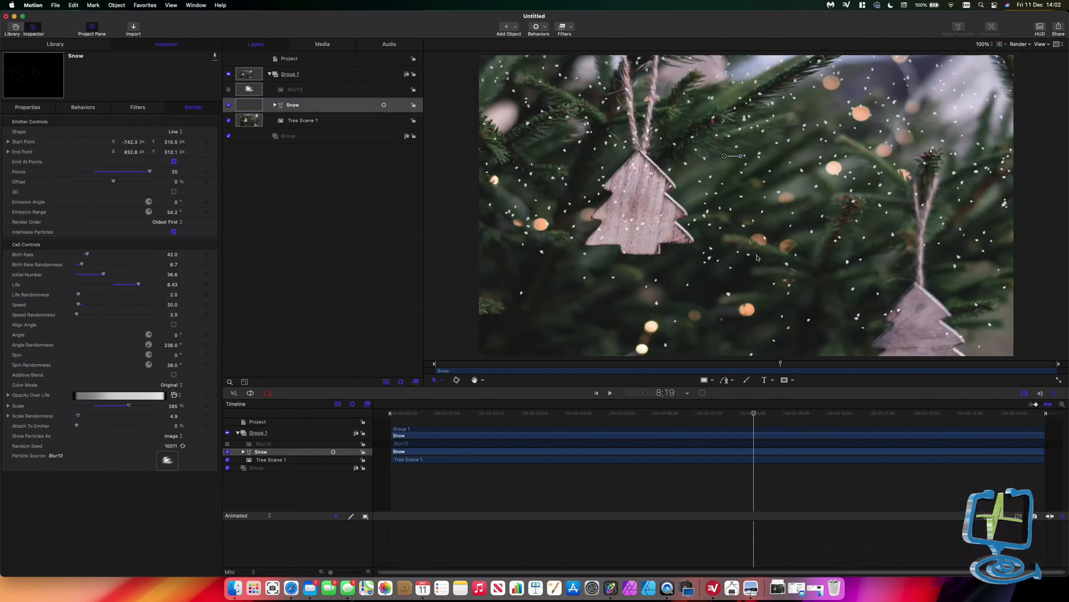
pyautogui.click(395, 413)
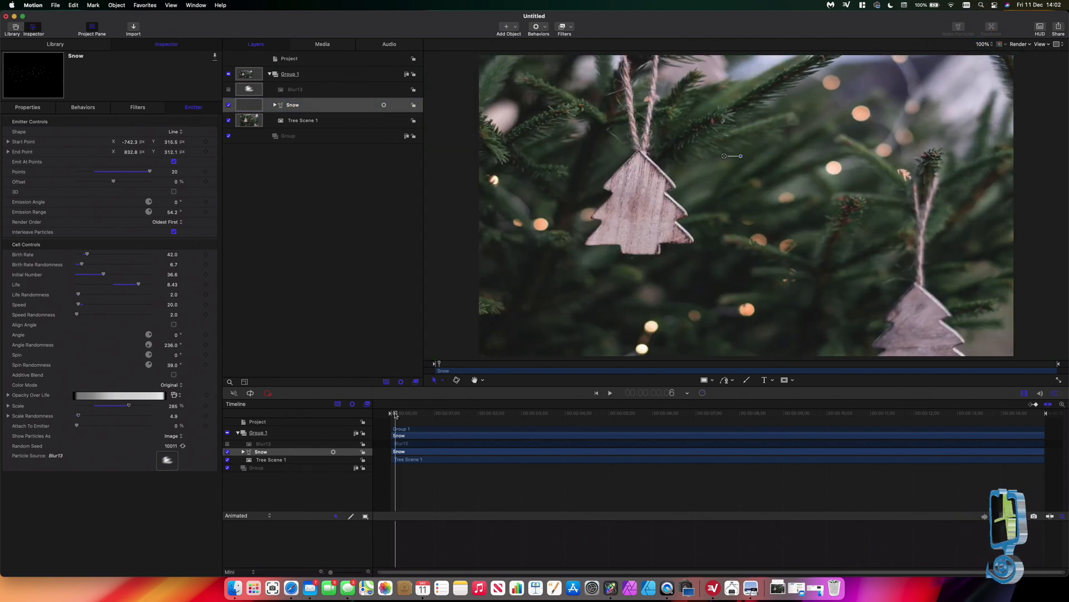
pyautogui.moveTo(395, 413); pyautogui.dragTo(392, 415)
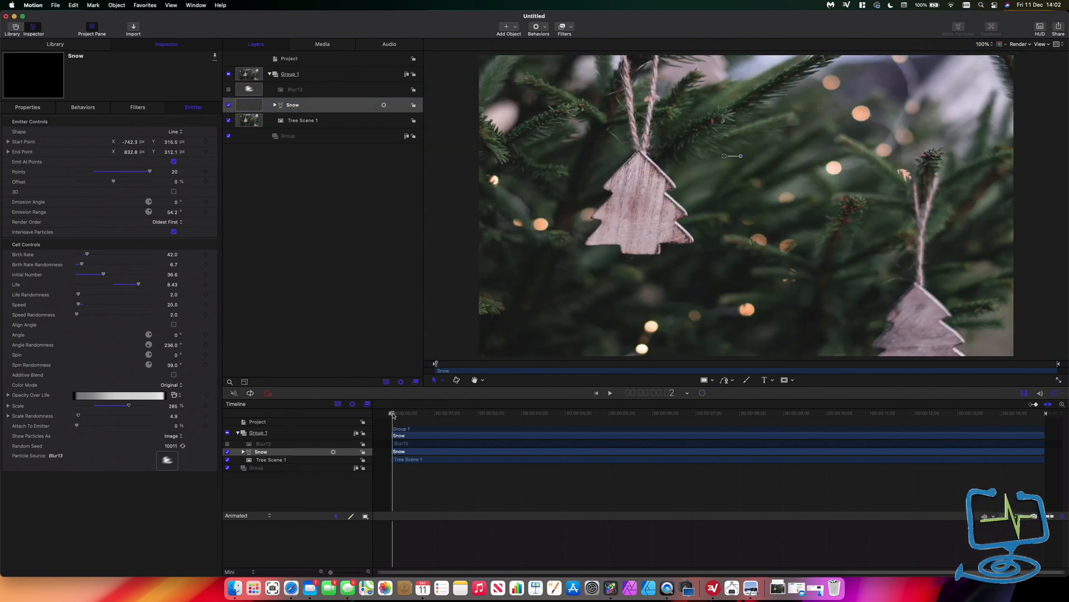
pyautogui.press('space')
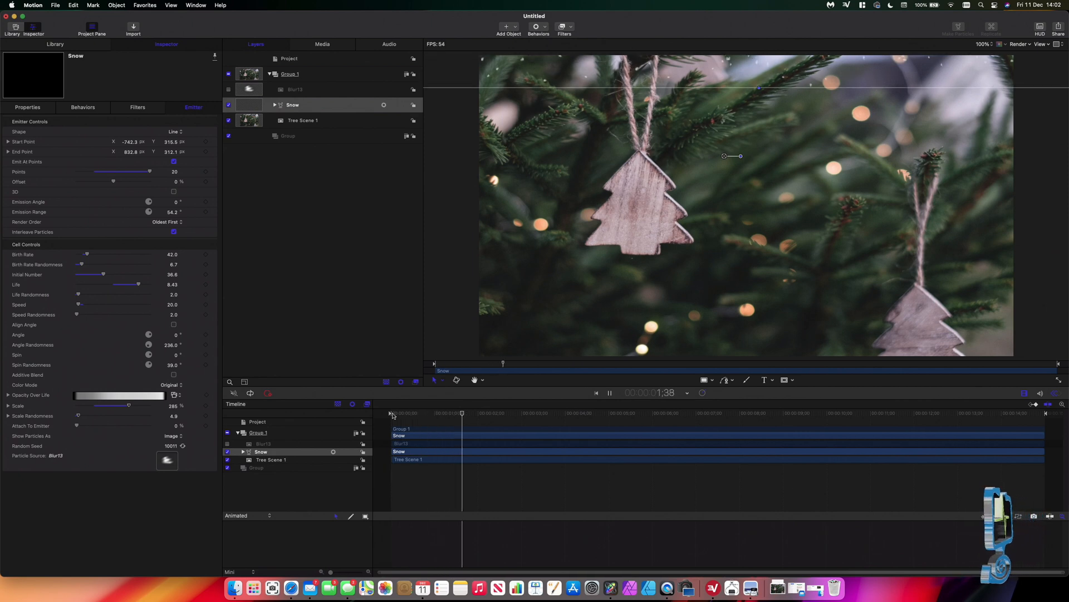
# - Deselect all layers and play the animation from the project start to check the larger snowflakes without selection overlays
pyautogui.press('space')
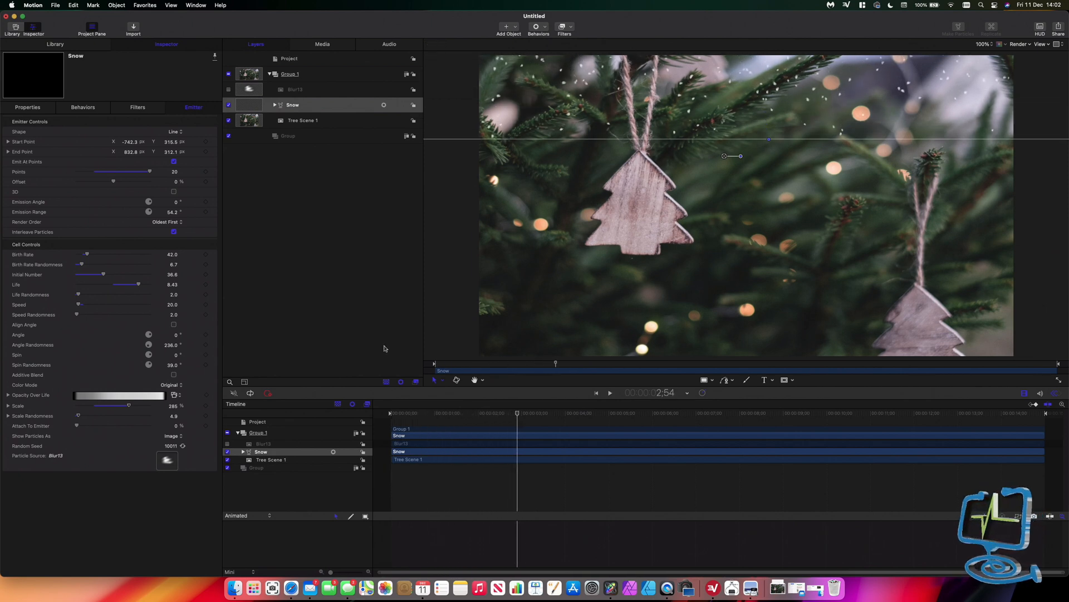
pyautogui.click(456, 310)
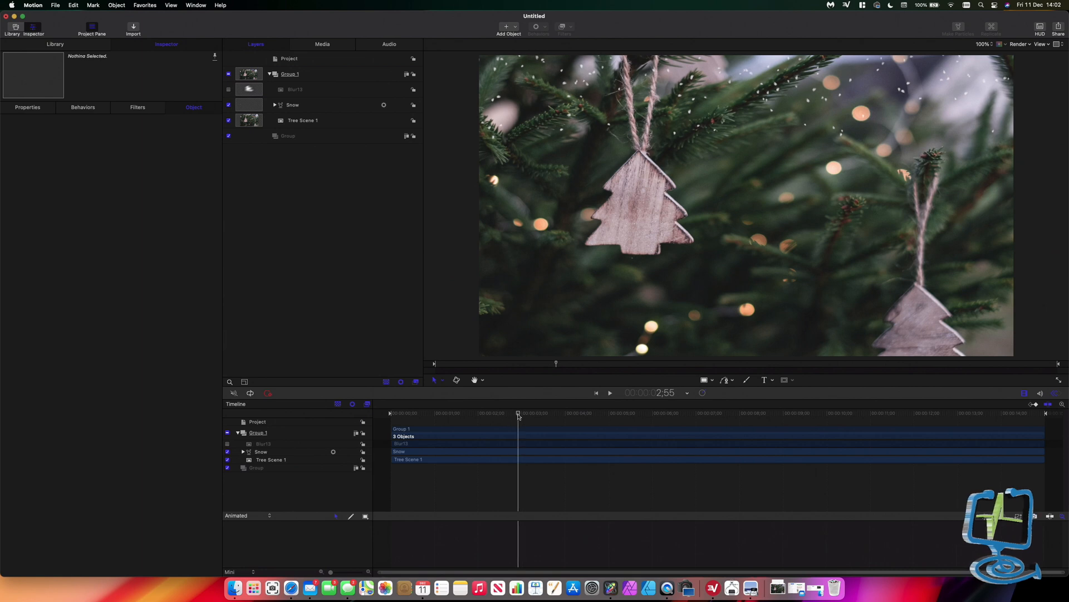
pyautogui.moveTo(517, 413); pyautogui.dragTo(391, 413)
pyautogui.press('space')
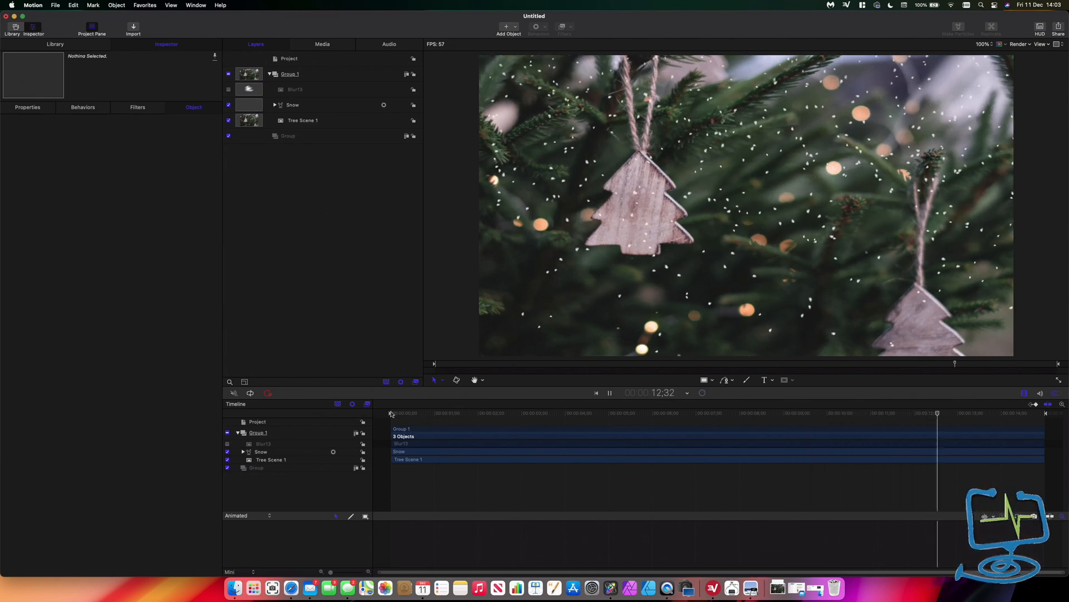
pyautogui.press('space')
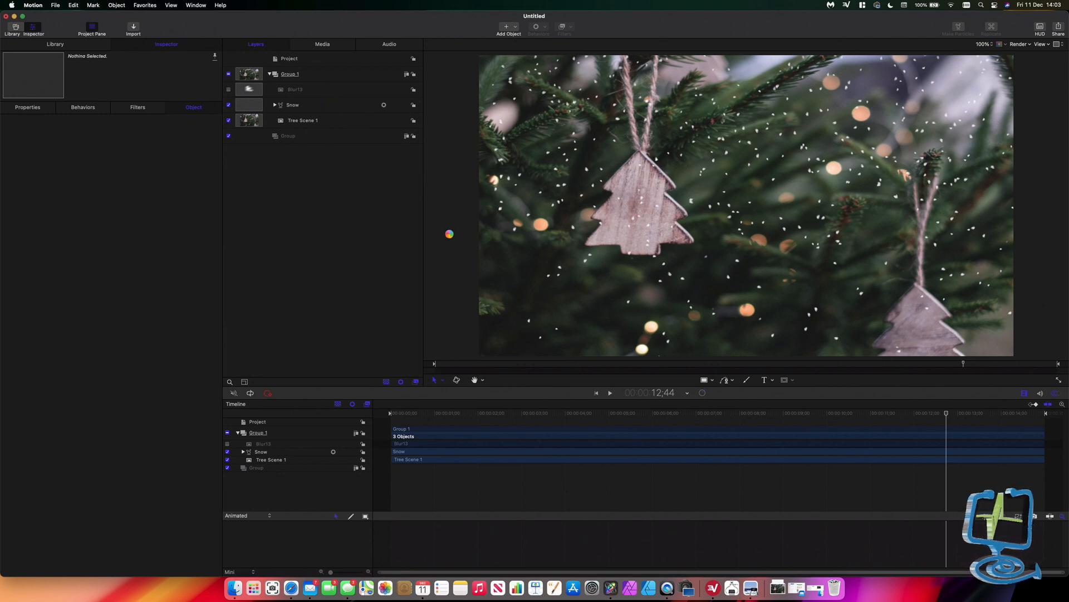
# - Try a Birth Rate of 20 on the Snow emitter with the frame at 11;05 as reference, and settle on 40
pyautogui.click(399, 415)
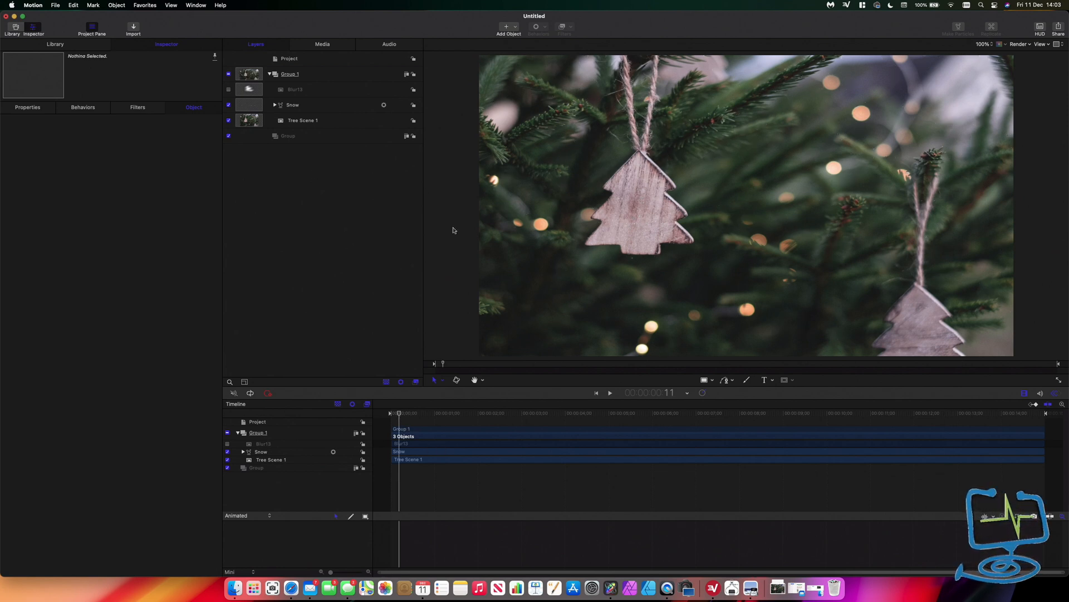
pyautogui.click(313, 108)
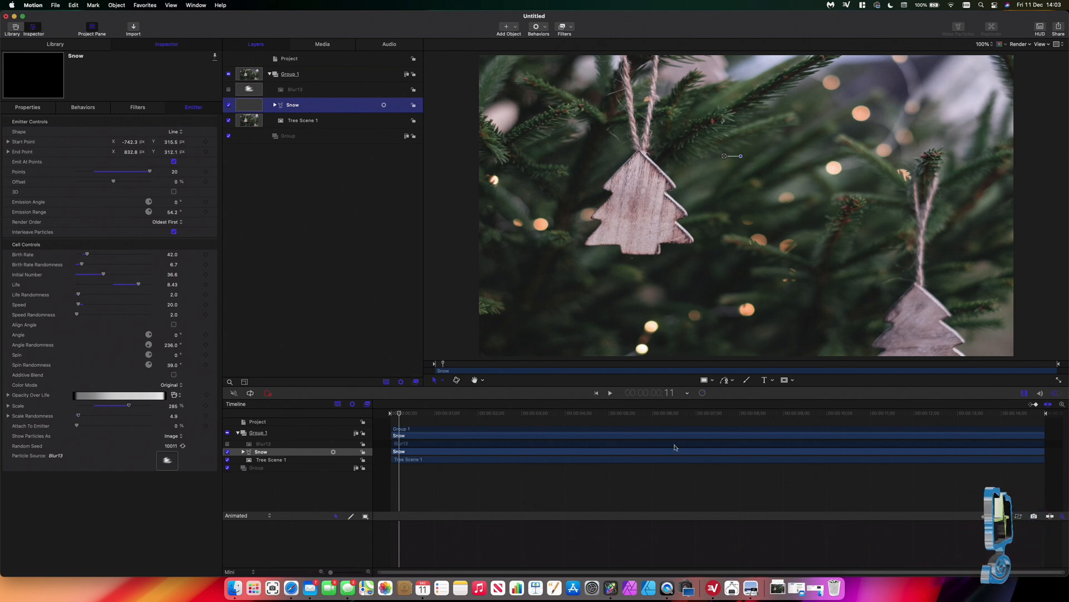
pyautogui.click(720, 413)
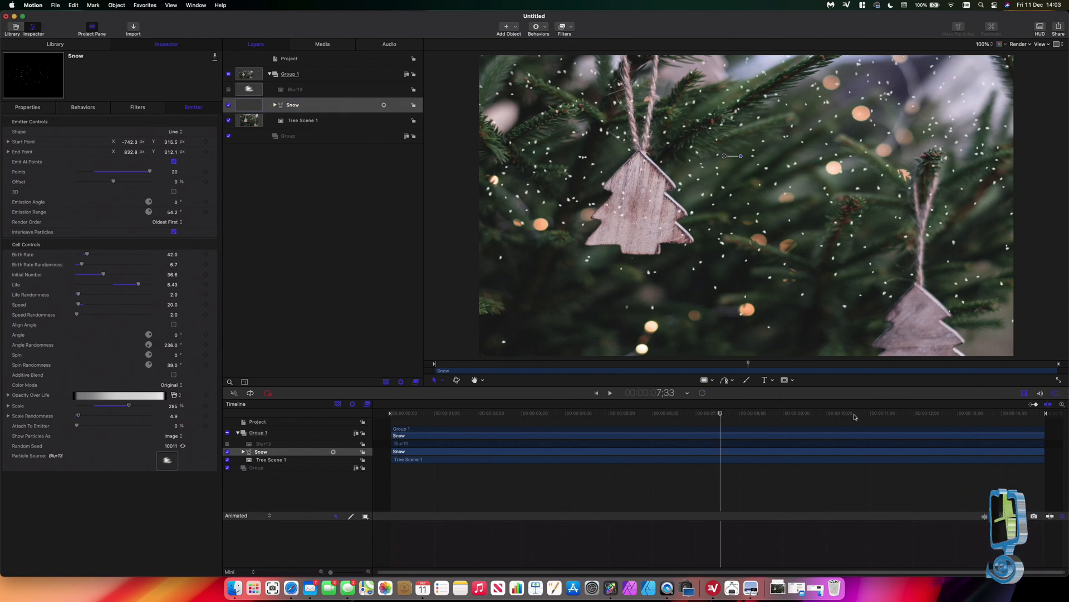
pyautogui.click(874, 414)
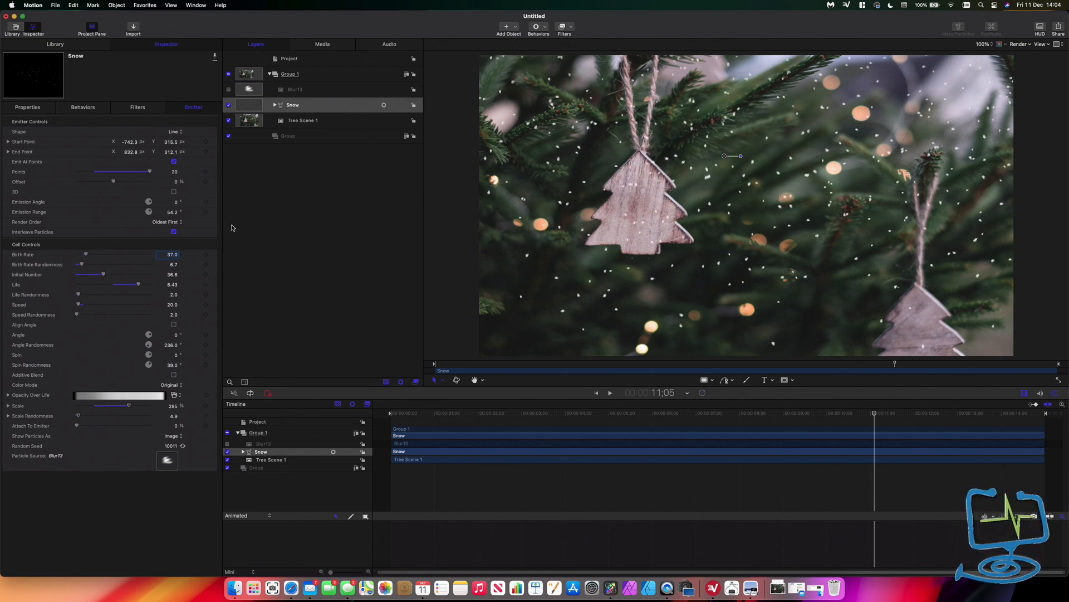
pyautogui.click(172, 255)
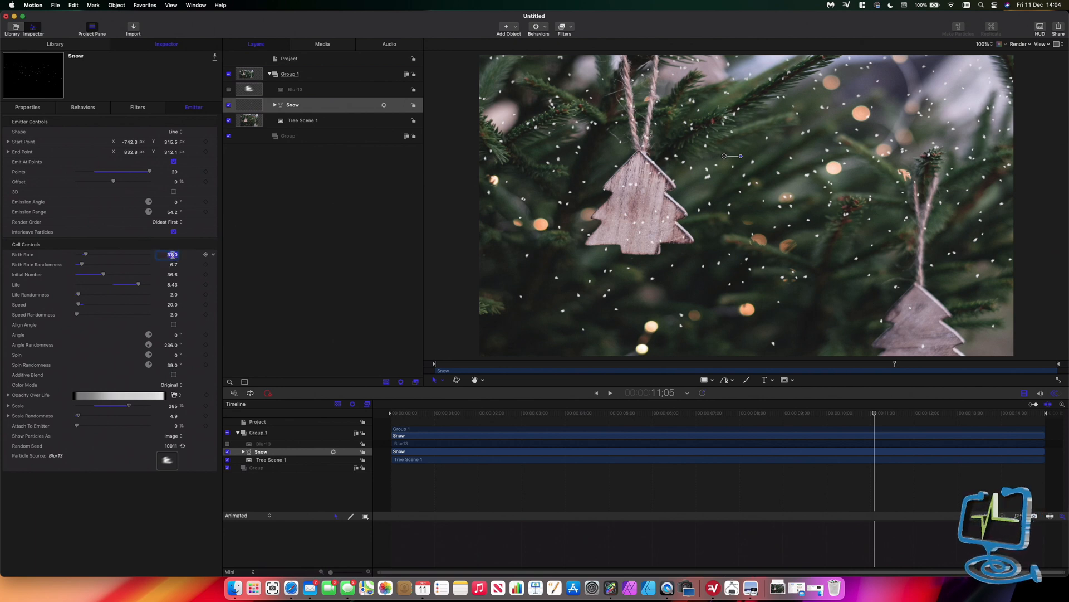
pyautogui.write('20')
pyautogui.press('Return')
pyautogui.click(171, 254)
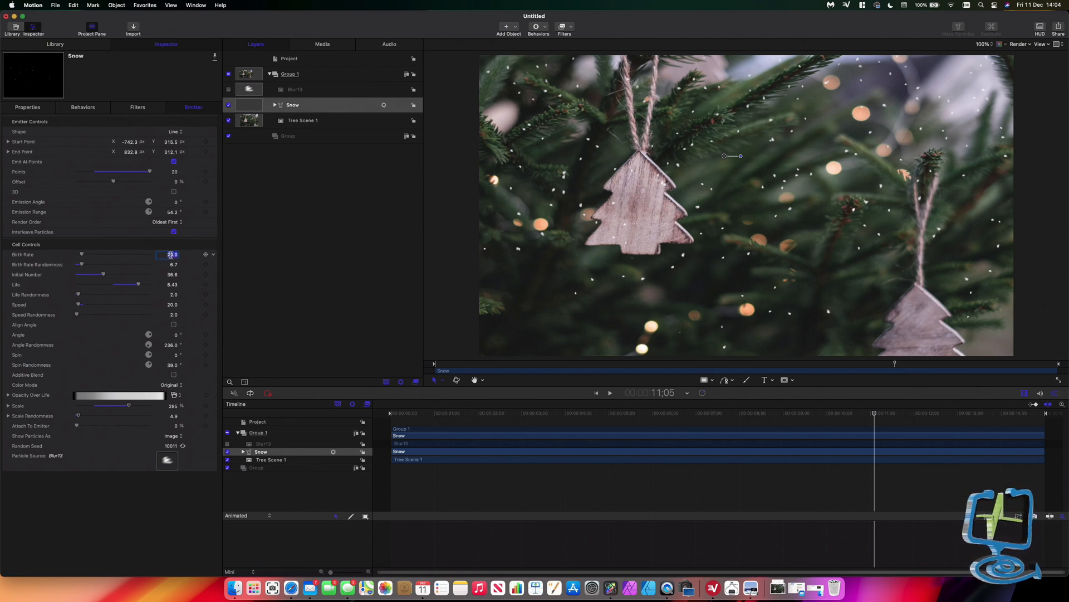
pyautogui.write('40')
pyautogui.press('Return')
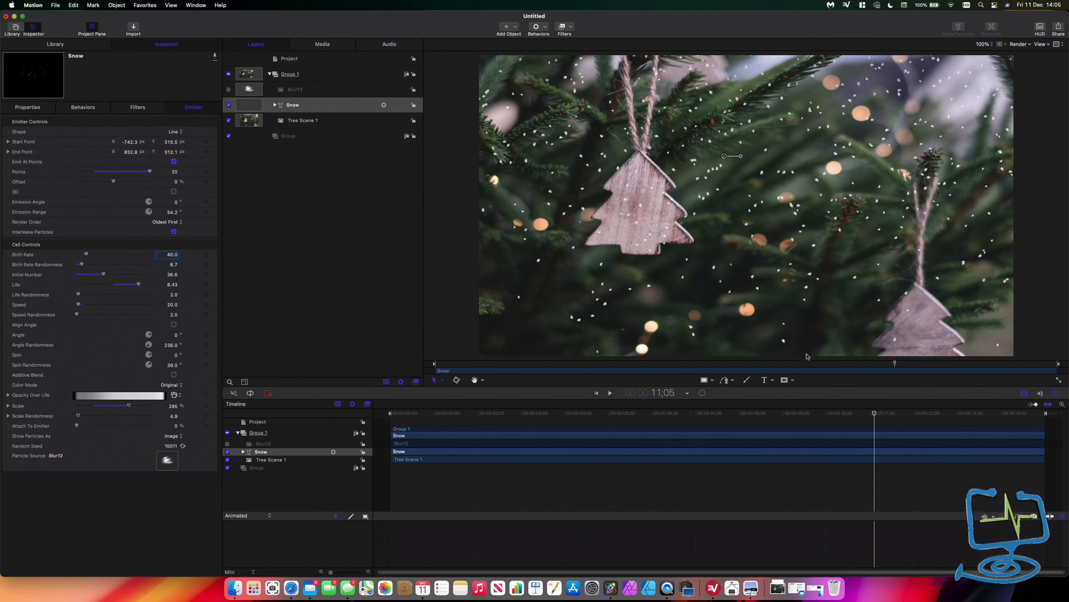
# - Scrub back through the timeline and play the deselected scene from the start to check the snow density
pyautogui.moveTo(874, 415); pyautogui.dragTo(638, 413)
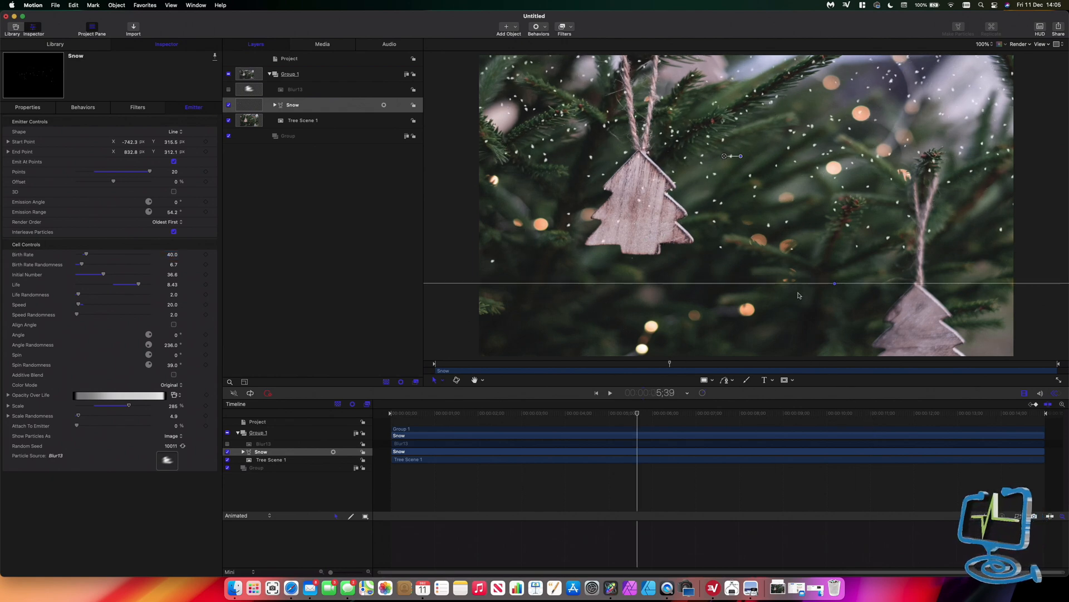
pyautogui.click(399, 415)
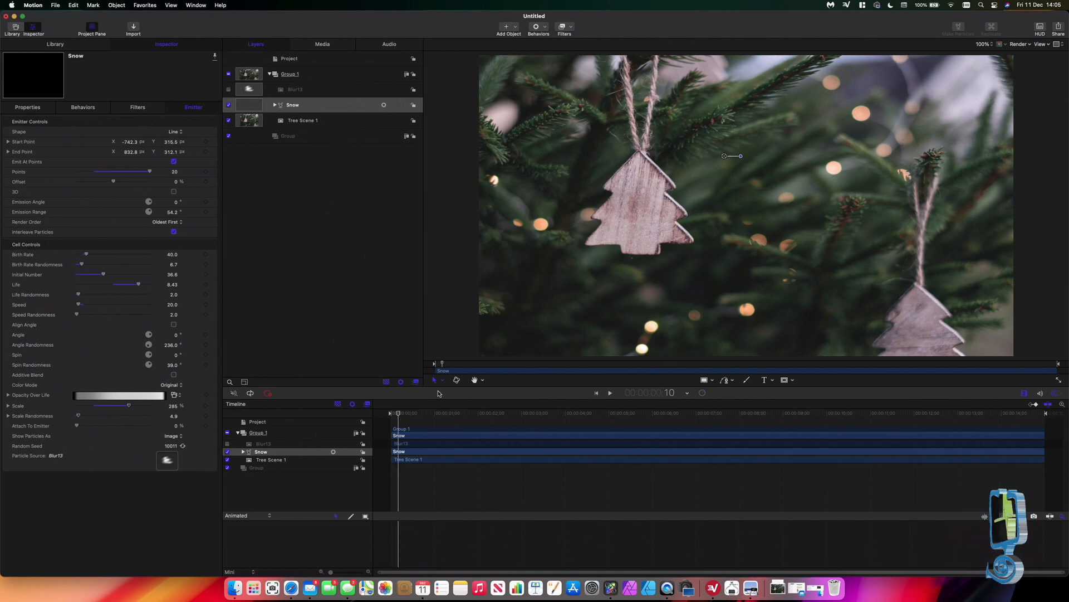
pyautogui.click(404, 221)
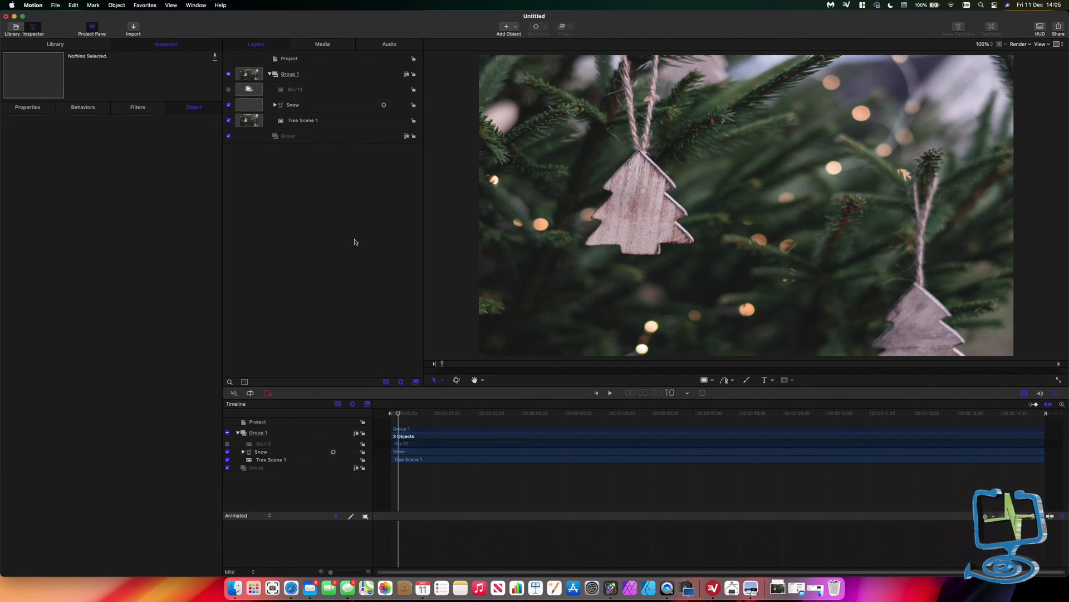
pyautogui.click(398, 414)
pyautogui.moveTo(399, 414); pyautogui.dragTo(381, 415)
pyautogui.press('space')
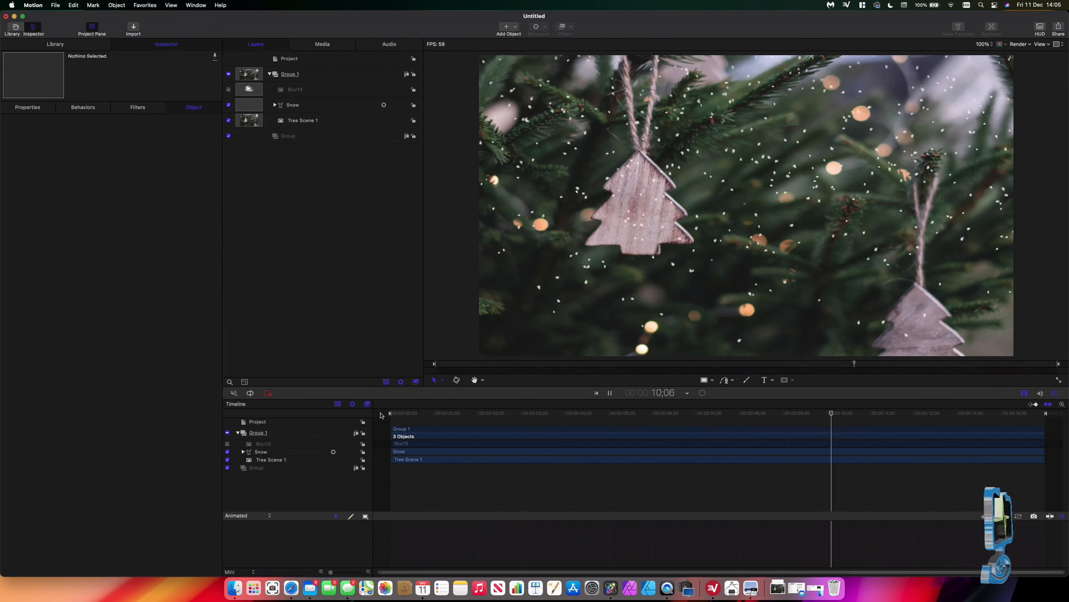
pyautogui.press('space')
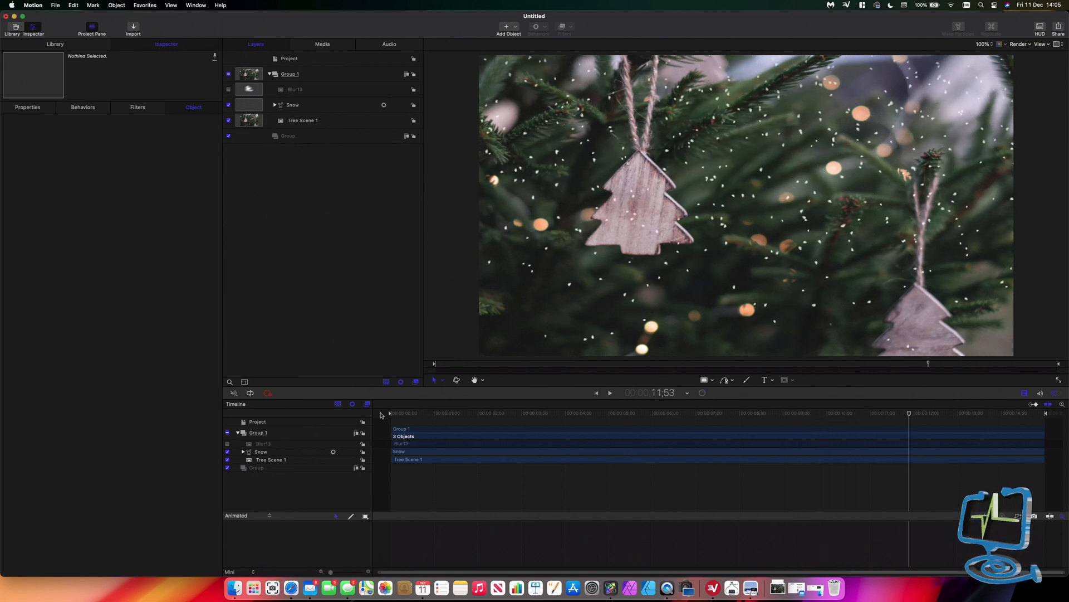
# - Try a Life value of 2 on the Snow emitter and play the animation from the start to check its effect
pyautogui.click(309, 109)
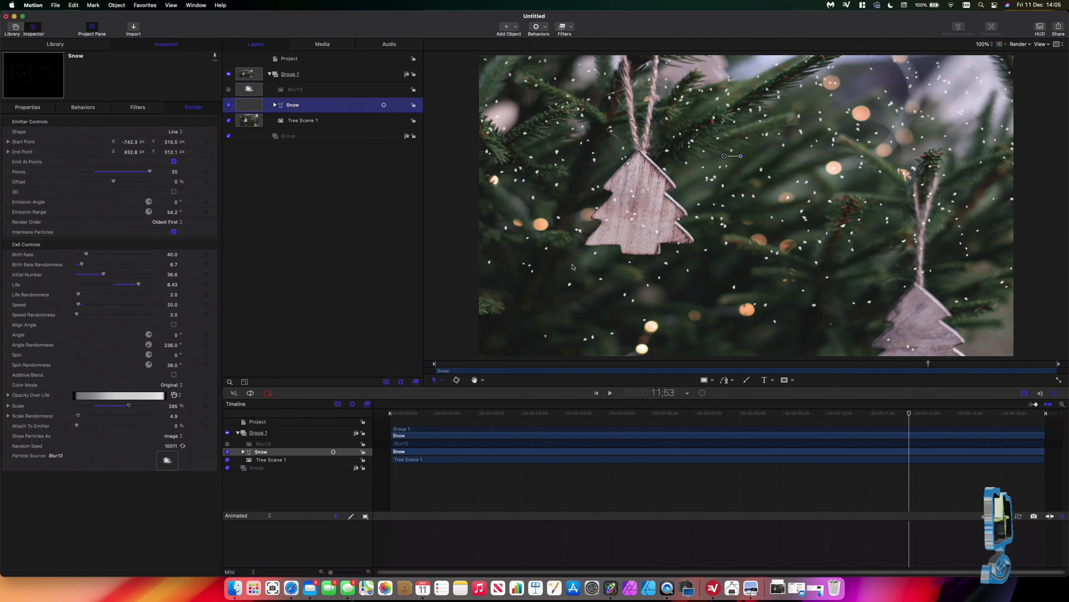
pyautogui.click(171, 285)
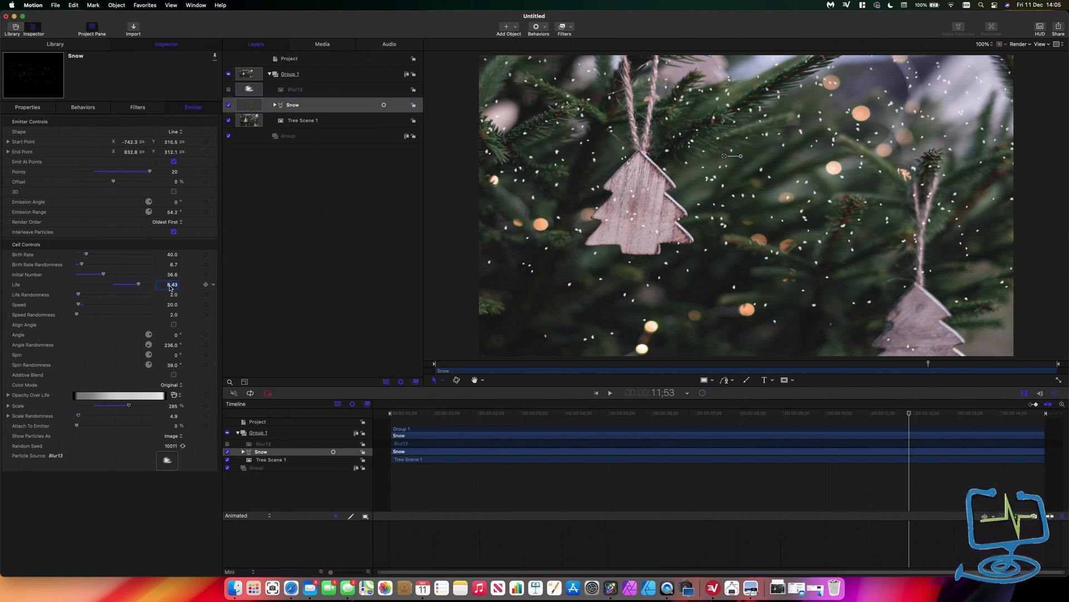
pyautogui.write('2')
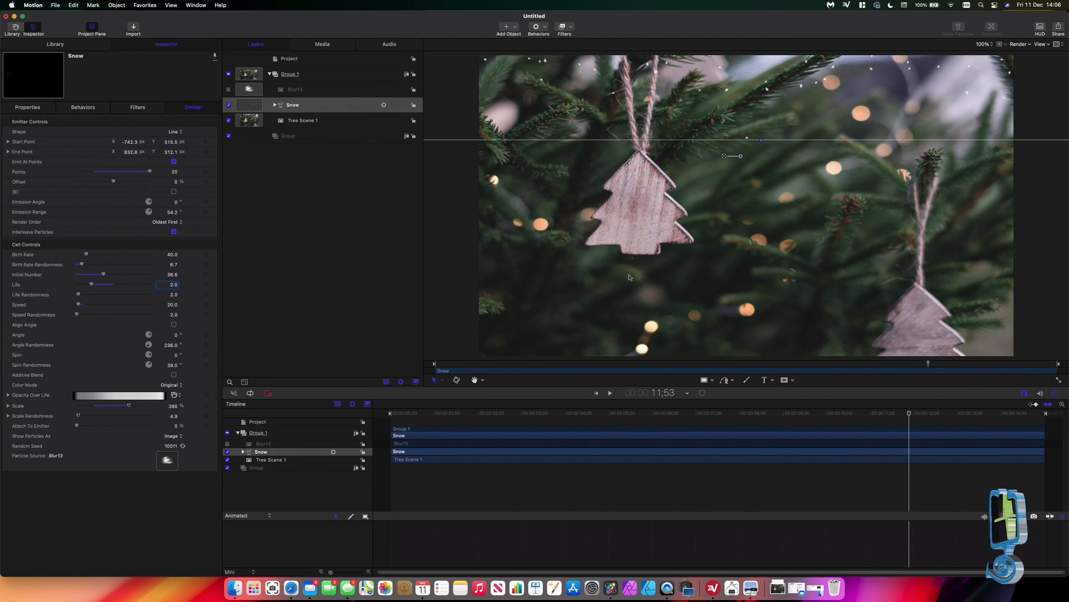
pyautogui.click(397, 414)
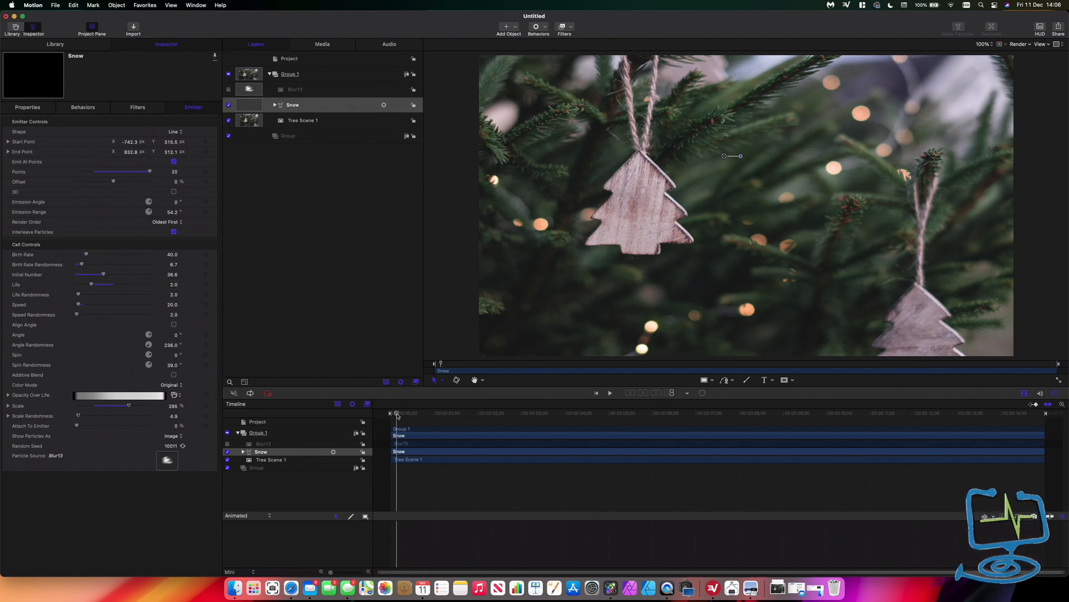
pyautogui.moveTo(397, 415); pyautogui.dragTo(391, 415)
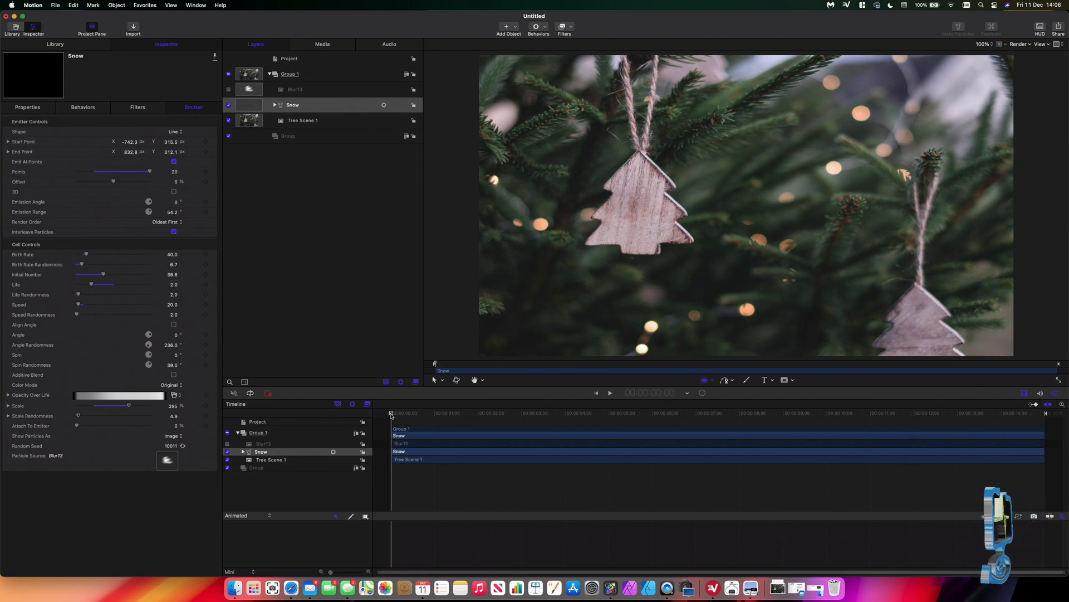
pyautogui.moveTo(391, 415)
pyautogui.mouseDown()
pyautogui.moveTo(407, 417)
pyautogui.moveTo(396, 415)
pyautogui.mouseUp()
pyautogui.press('space')
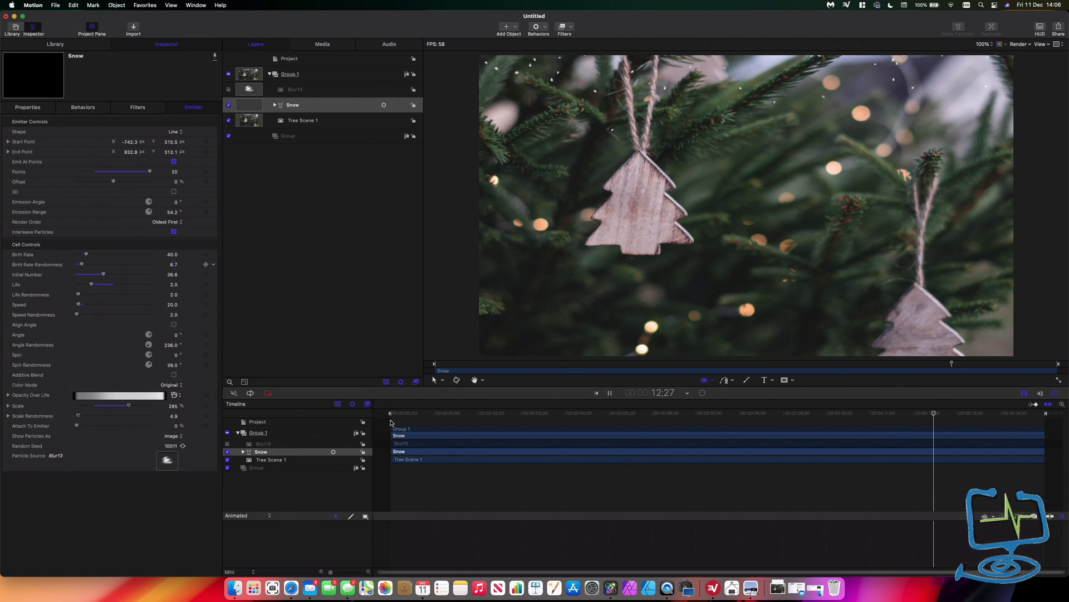
pyautogui.moveTo(395, 415); pyautogui.dragTo(390, 415)
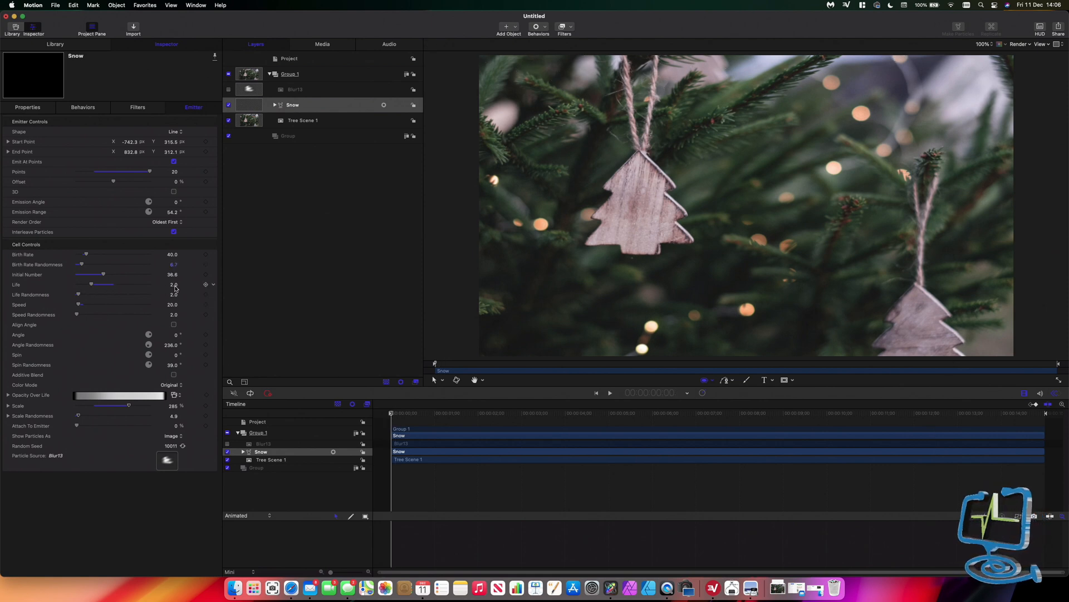
# - Set the Snow emitter's Life to 8 and play the animation from the project start
pyautogui.moveTo(175, 287); pyautogui.dragTo(208, 286)
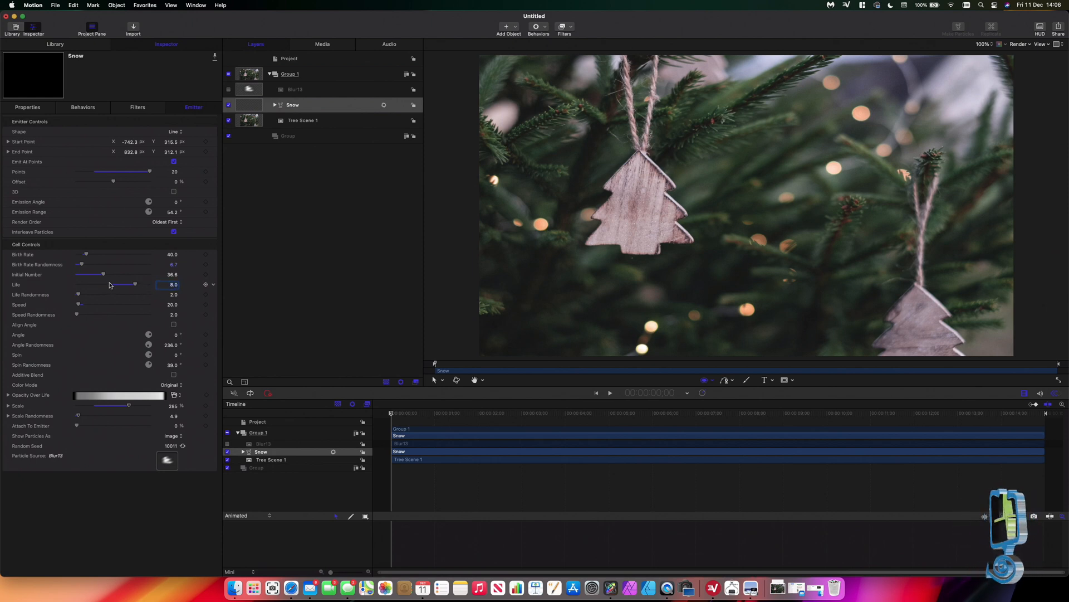
pyautogui.click(392, 414)
pyautogui.press('space')
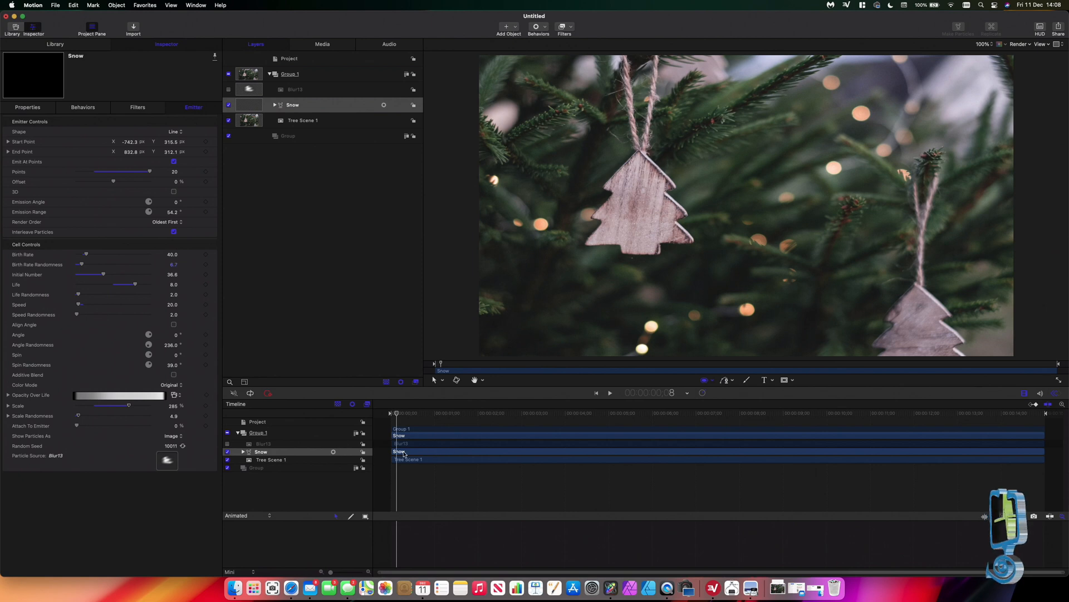
# - Select the Blur13 and Snow layers together and shift them well before the project start so snow already fills the opening frame
pyautogui.moveTo(444, 452)
pyautogui.mouseDown()
pyautogui.moveTo(384, 454)
pyautogui.moveTo(453, 453)
pyautogui.mouseUp()
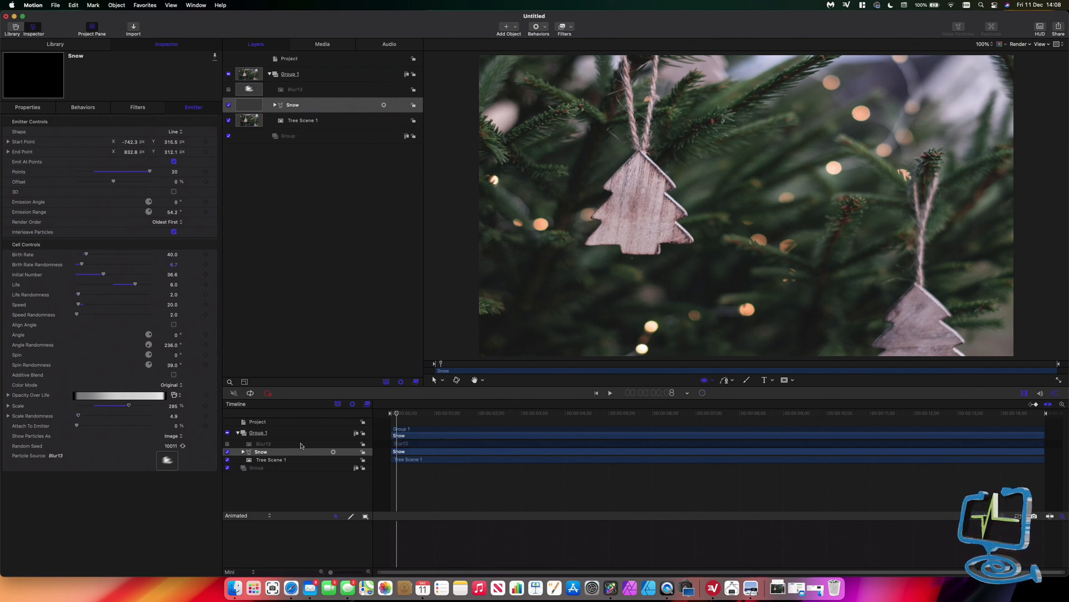
pyautogui.keyDown('shift'); pyautogui.click(300, 444); pyautogui.keyUp('shift')
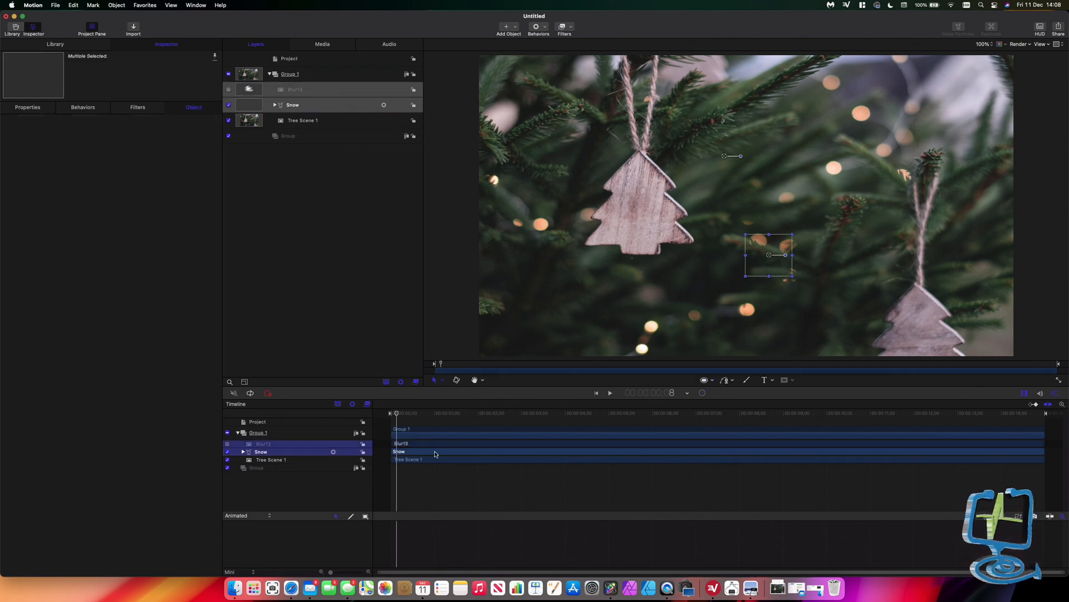
pyautogui.moveTo(438, 453); pyautogui.dragTo(438, 452)
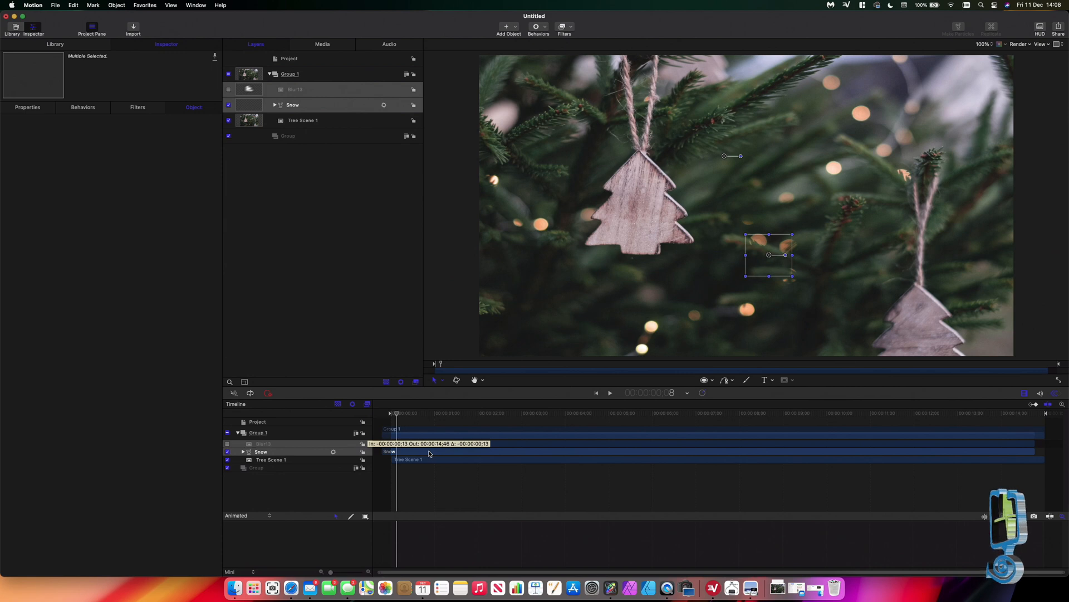
pyautogui.moveTo(429, 453); pyautogui.dragTo(381, 456)
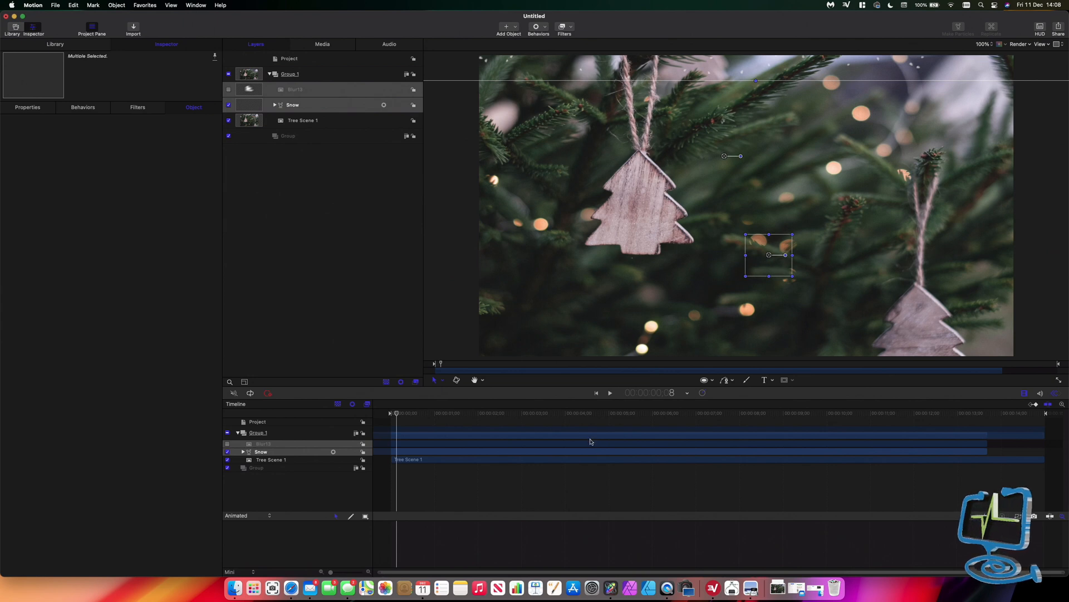
pyautogui.moveTo(600, 453); pyautogui.dragTo(493, 455)
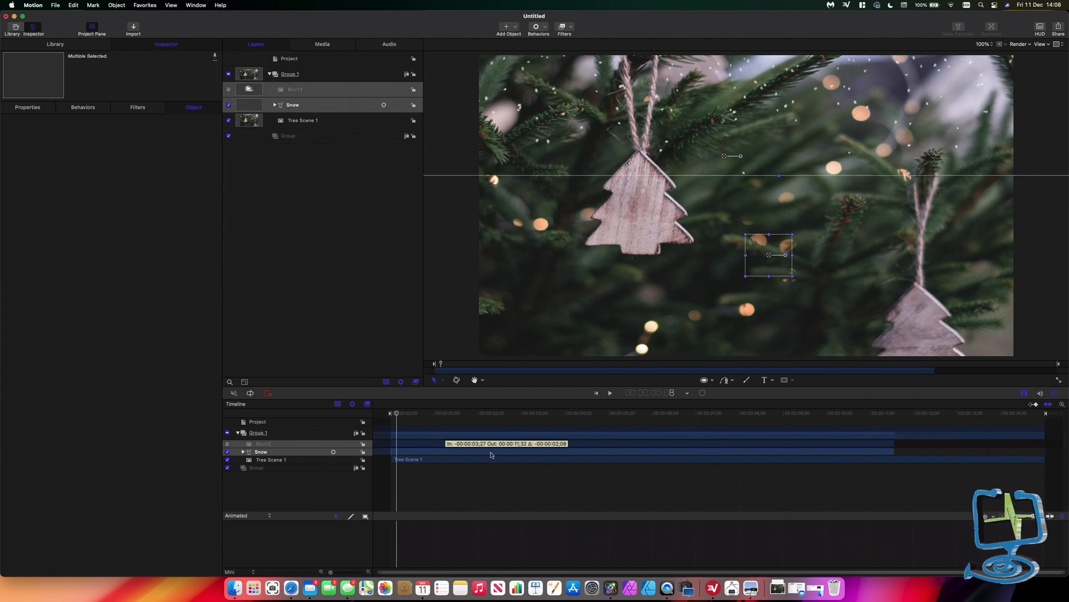
pyautogui.click(394, 414)
pyautogui.moveTo(395, 413); pyautogui.dragTo(393, 414)
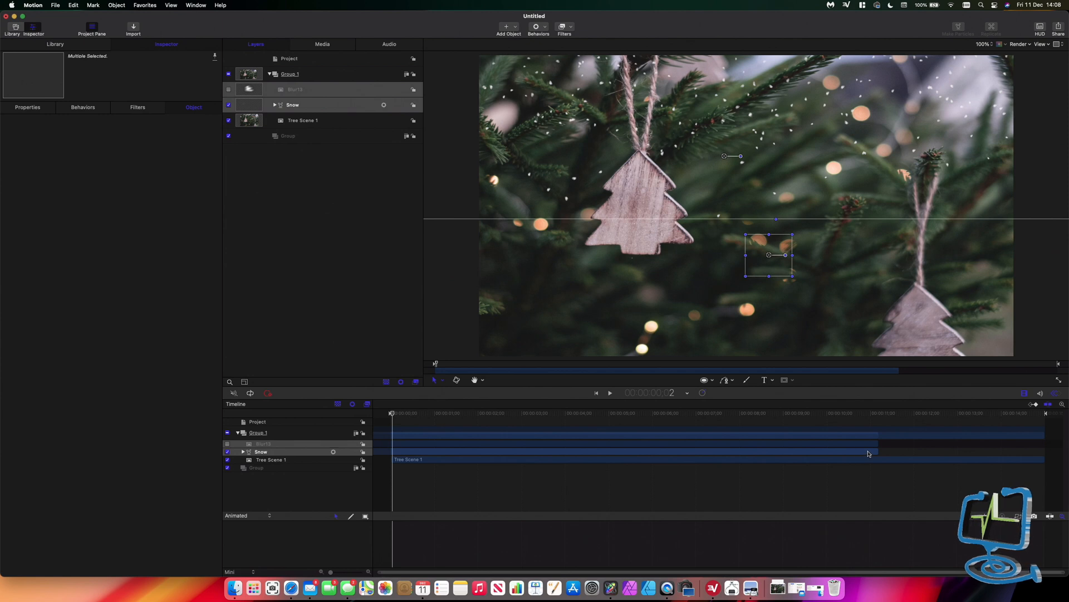
pyautogui.moveTo(863, 454); pyautogui.dragTo(713, 450)
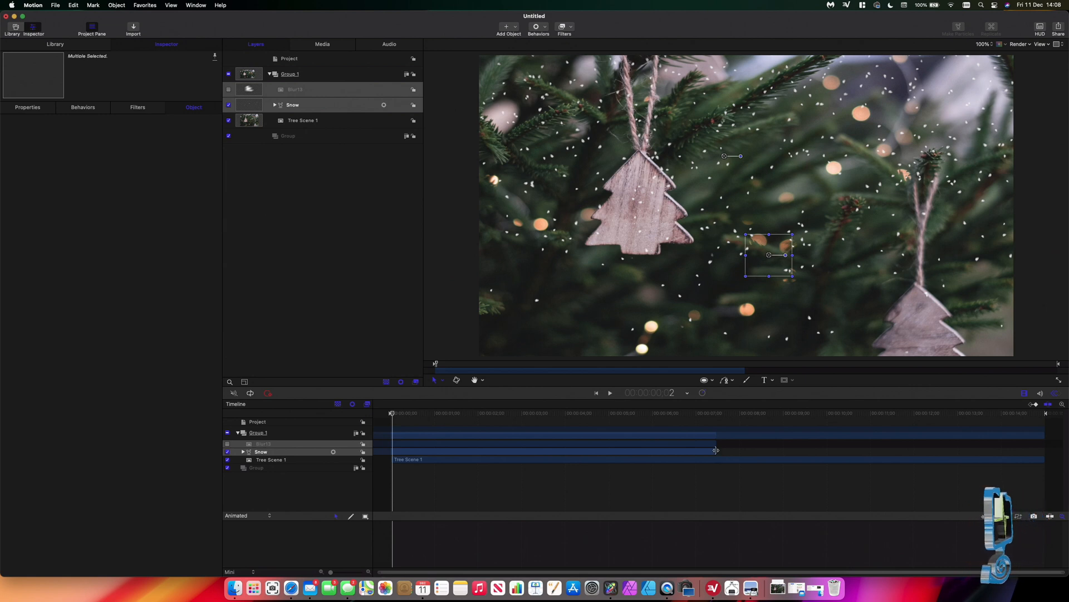
# - Extend the ends of the Snow and Blur13 layers to the project end and return the playhead to the start
pyautogui.moveTo(716, 450); pyautogui.dragTo(1030, 456)
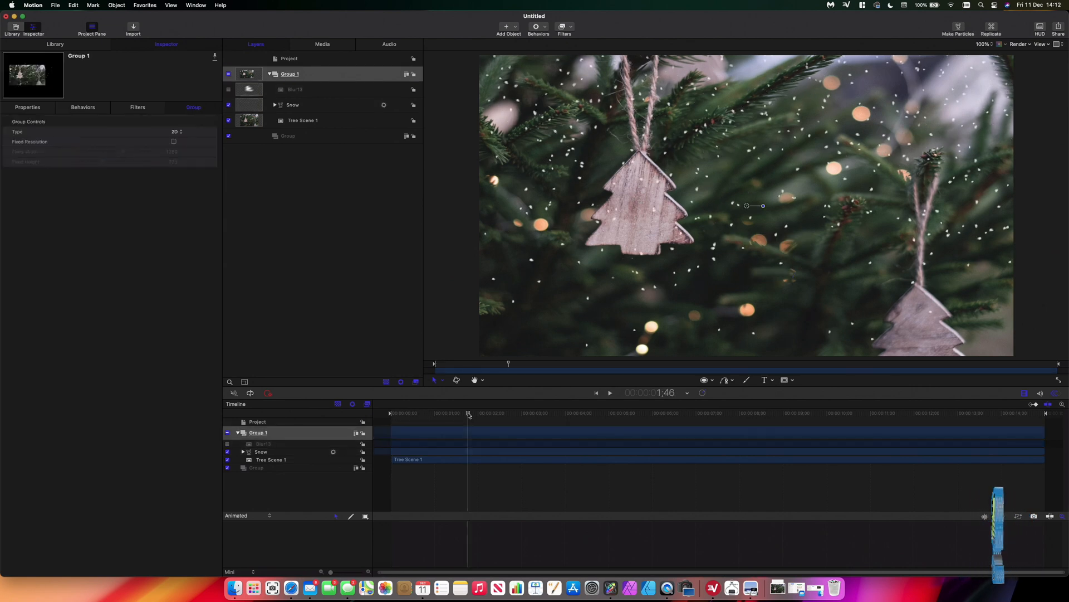
pyautogui.moveTo(469, 413); pyautogui.dragTo(391, 414)
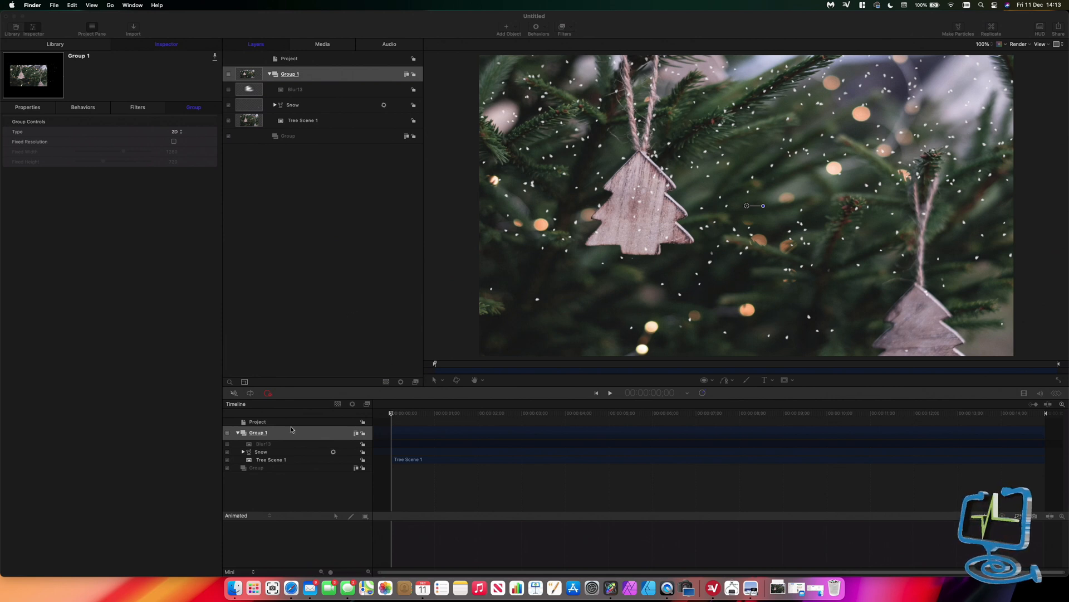
# - Add Jingle Bells.mp3 from the YouTube Apple Motion Snow Scene Tutorial folder in Finder to the project start and play the scene with its music
pyautogui.click(236, 589)
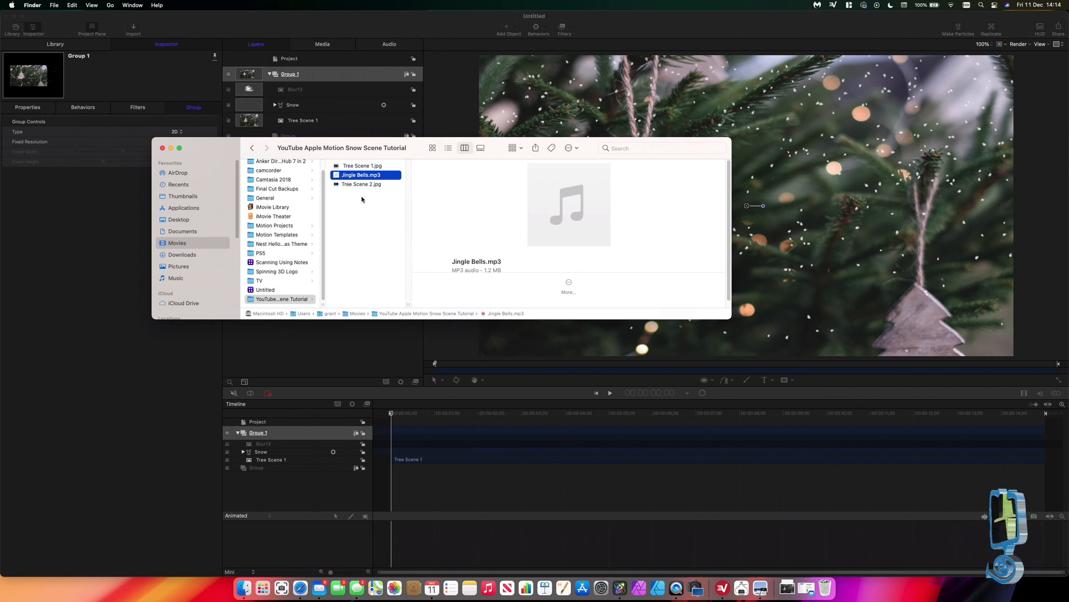
pyautogui.moveTo(341, 176); pyautogui.dragTo(441, 373)
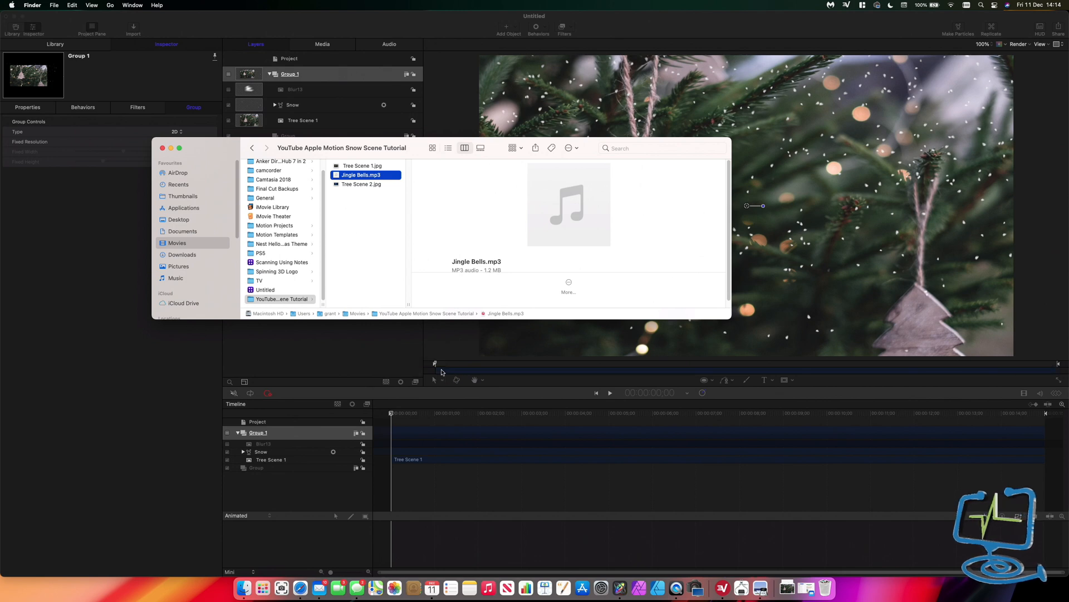
pyautogui.click(171, 148)
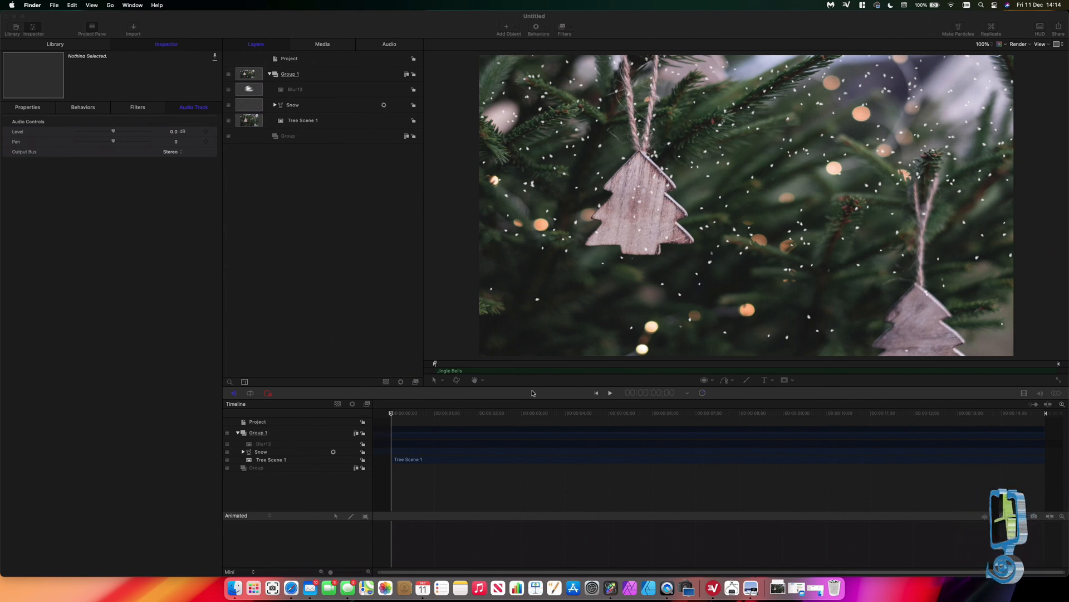
pyautogui.click(392, 415)
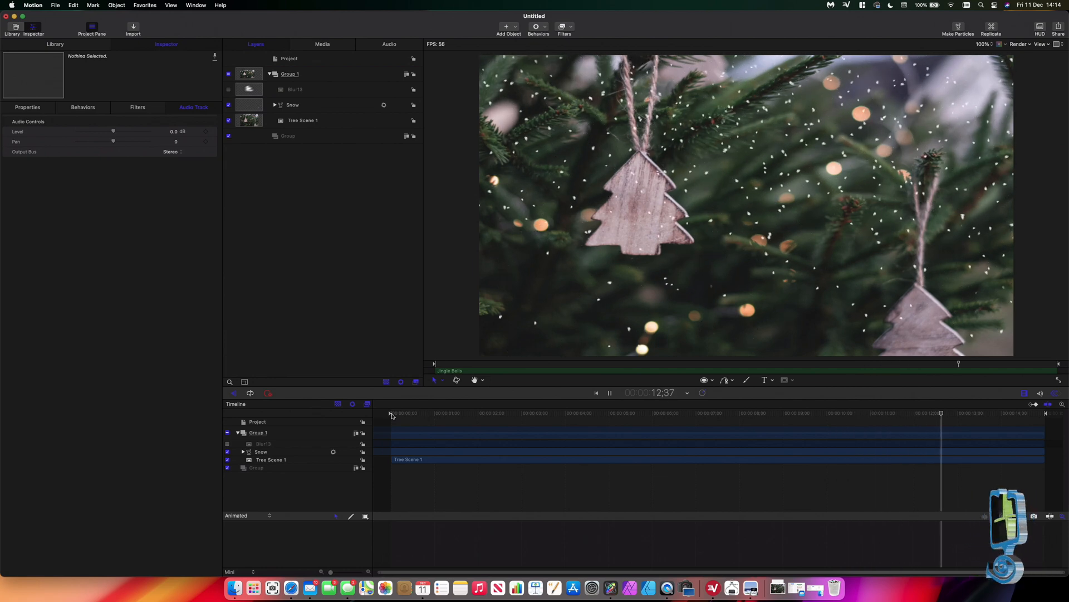
pyautogui.press('space')
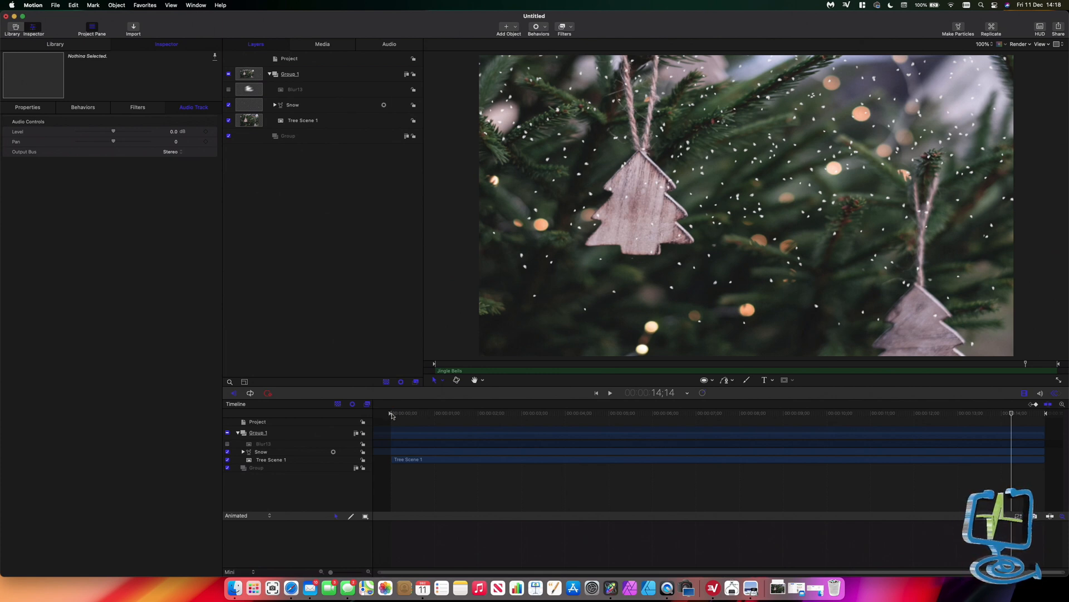
# - Start a default movie export, set its description to "Apple Motion Tutorial Snow for Youtube" and review the export settings
pyautogui.click(56, 5)
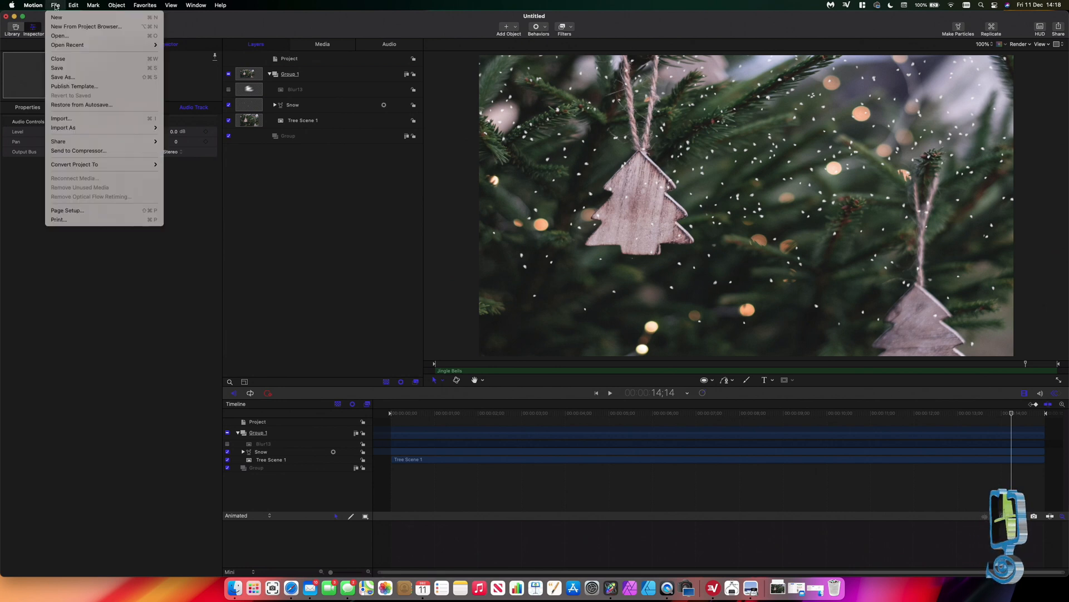
pyautogui.moveTo(139, 142)
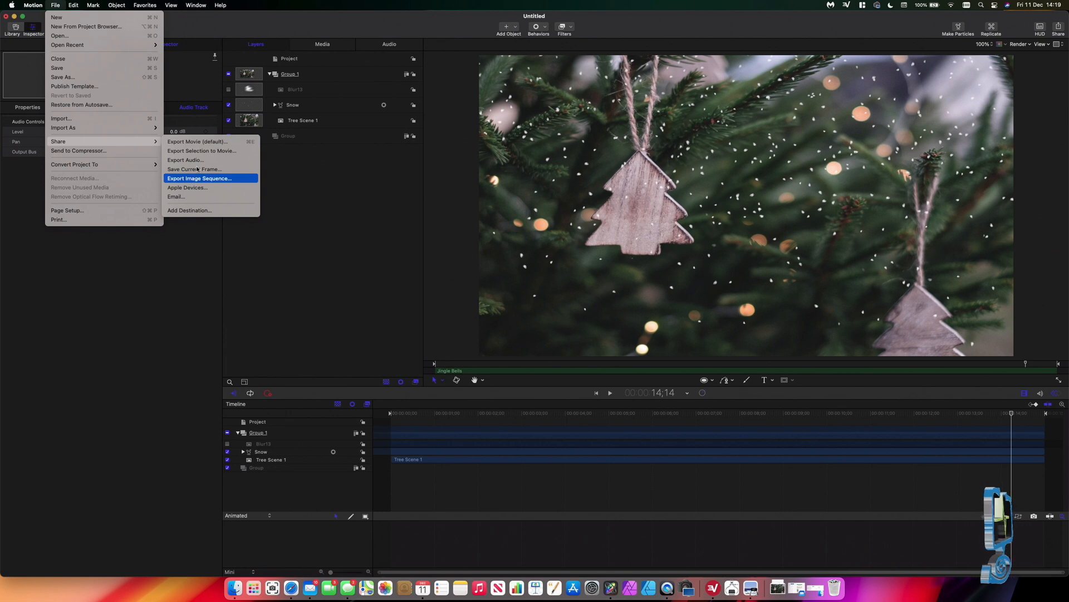
pyautogui.click(206, 142)
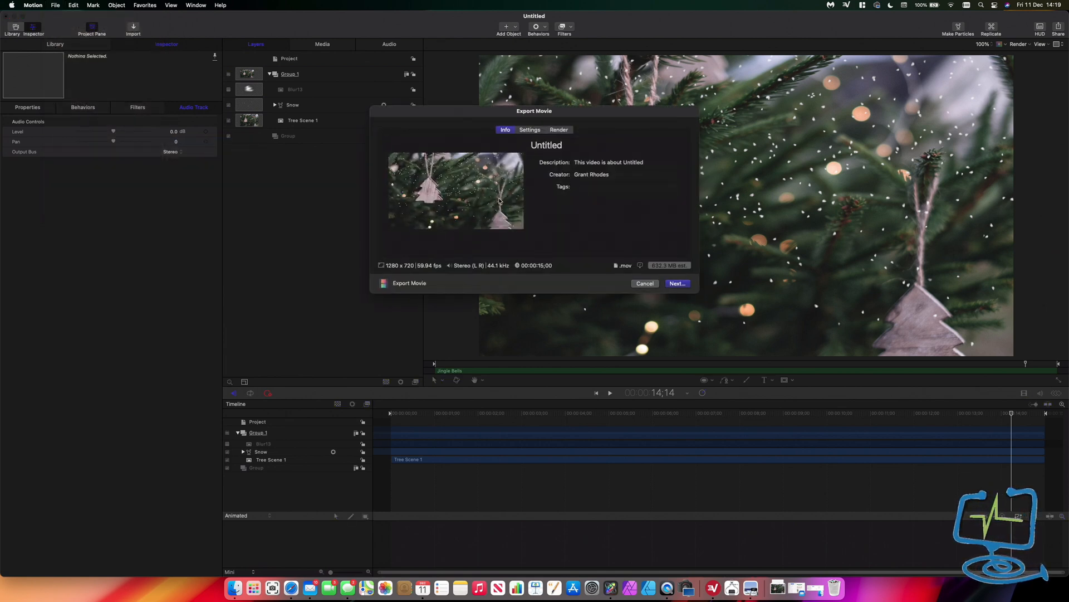
pyautogui.doubleClick(644, 162)
pyautogui.click(645, 162)
pyautogui.moveTo(645, 162); pyautogui.dragTo(561, 163)
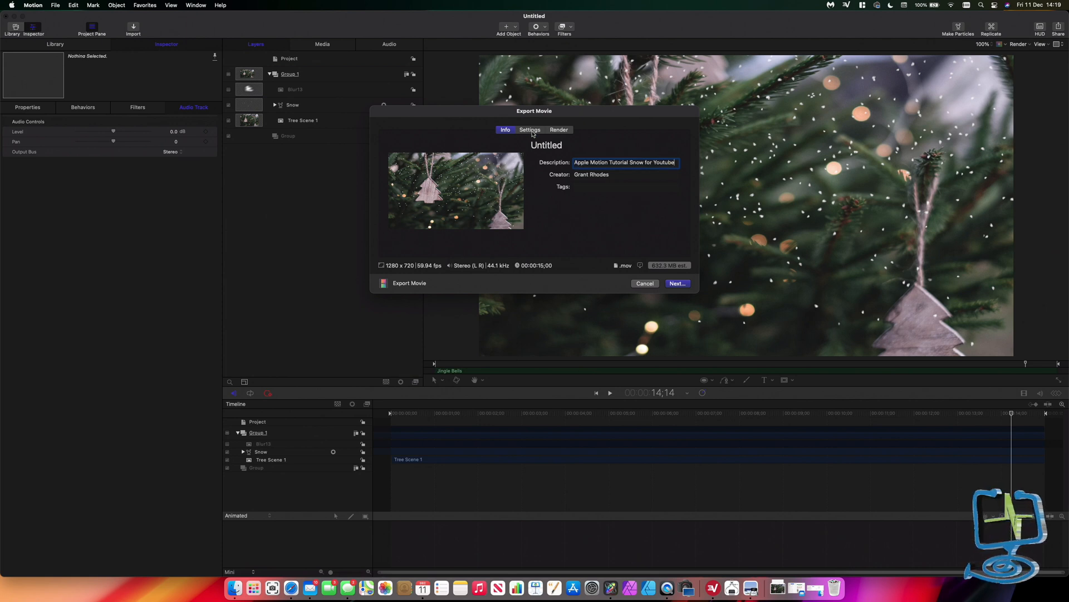
pyautogui.click(530, 133)
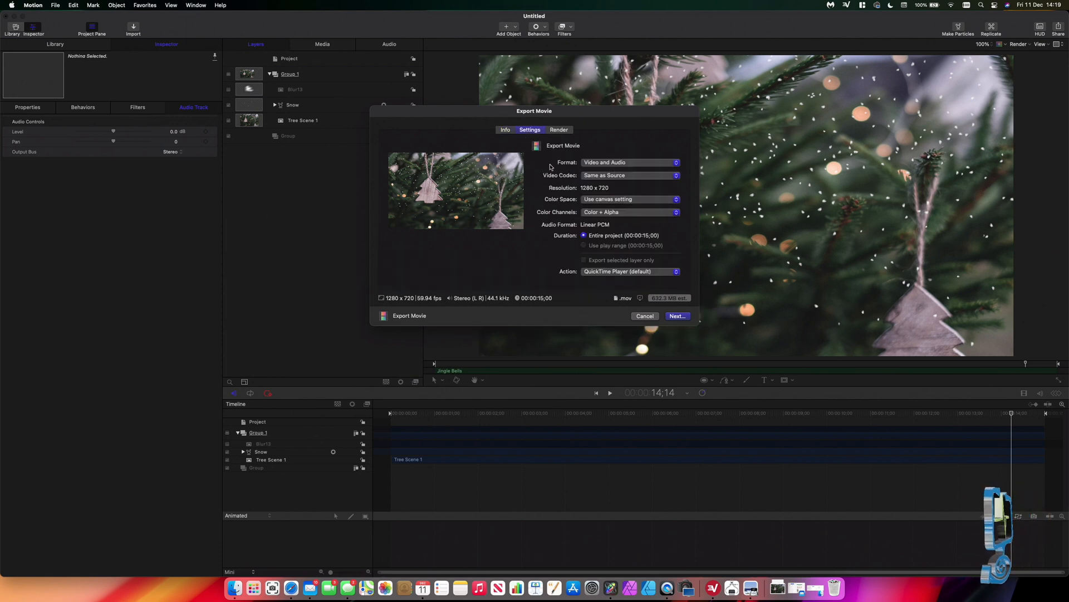
pyautogui.click(505, 130)
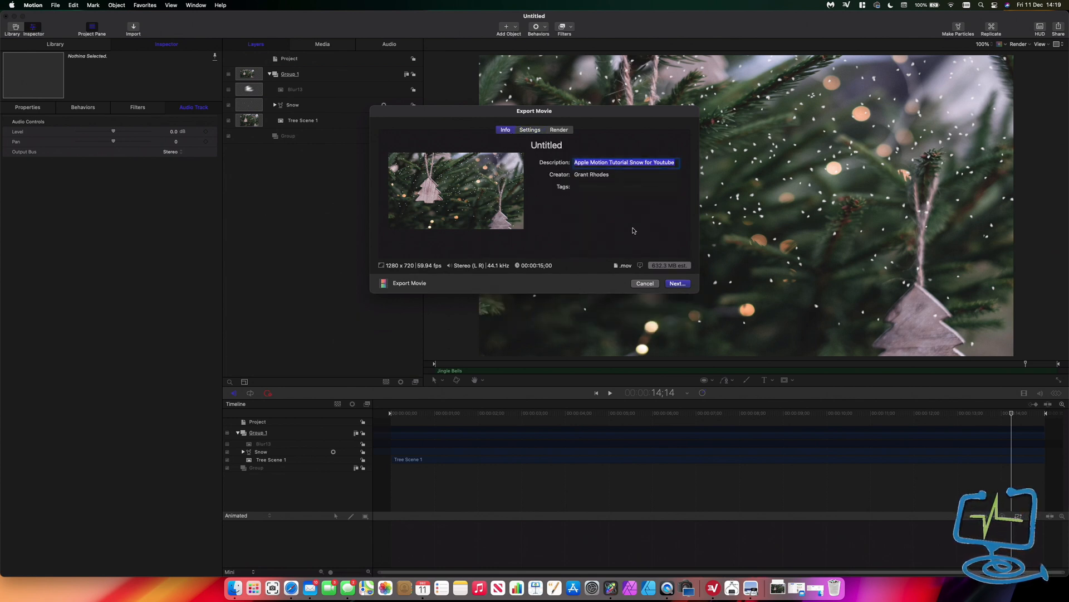
# - Export the movie as "Youtube Apple Motion Tutorial Snow Effect" into the YouTube Apple Motion Snow Scene Tutorial folder inside Movies
pyautogui.click(679, 285)
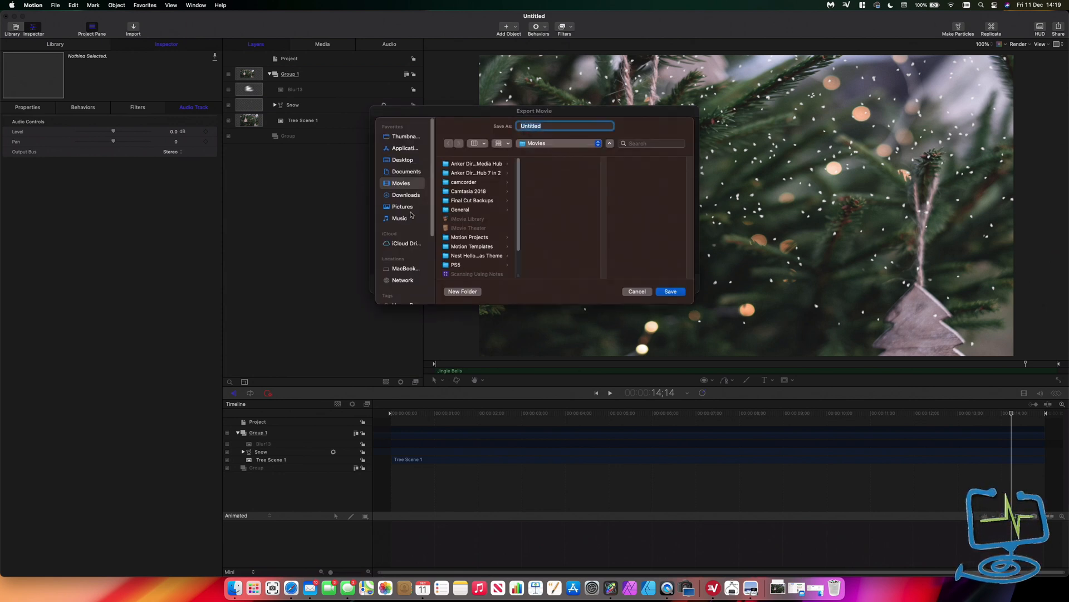
pyautogui.scroll(-3, 491, 228)
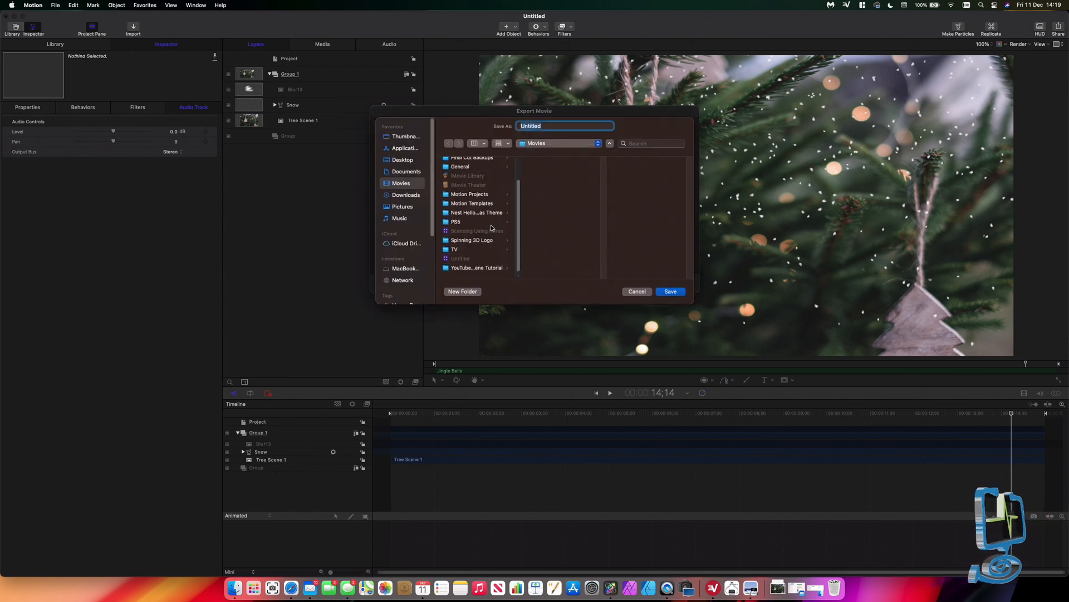
pyautogui.click(477, 270)
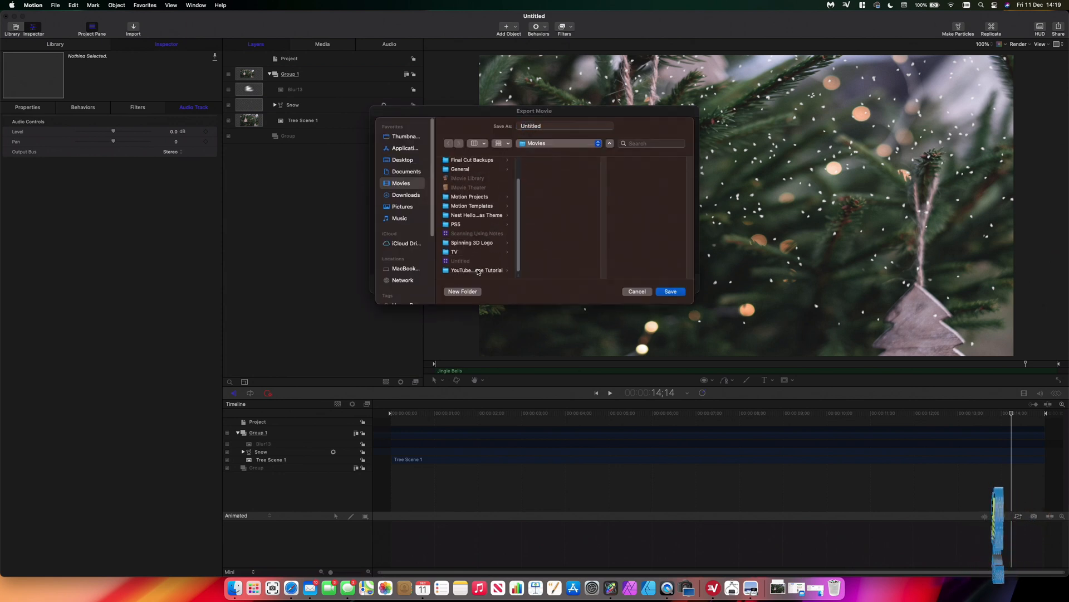
pyautogui.click(530, 125)
pyautogui.doubleClick(547, 126)
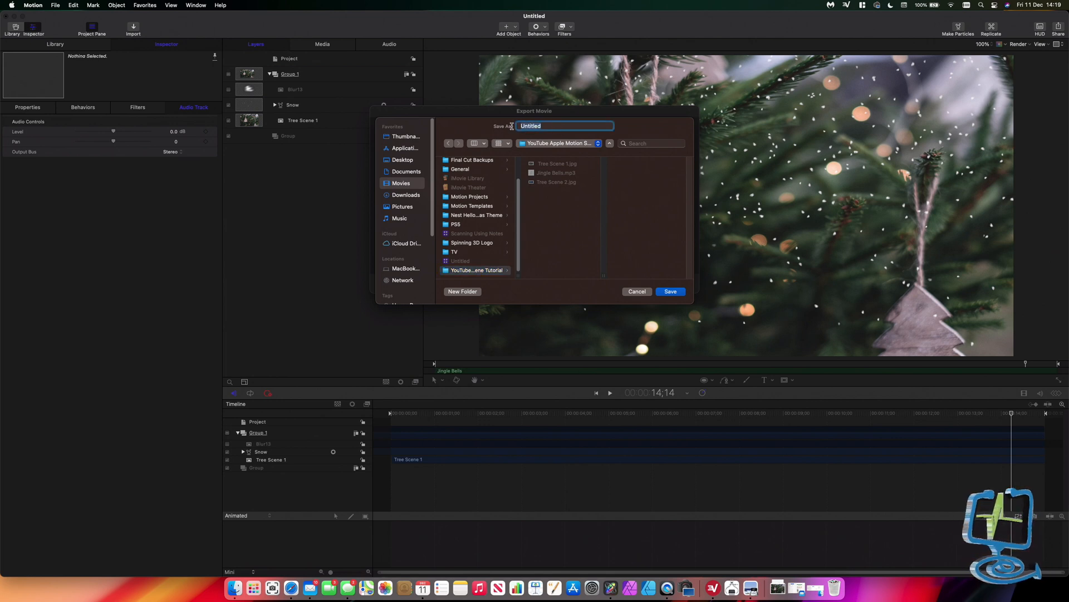
pyautogui.write('Youtube Apple')
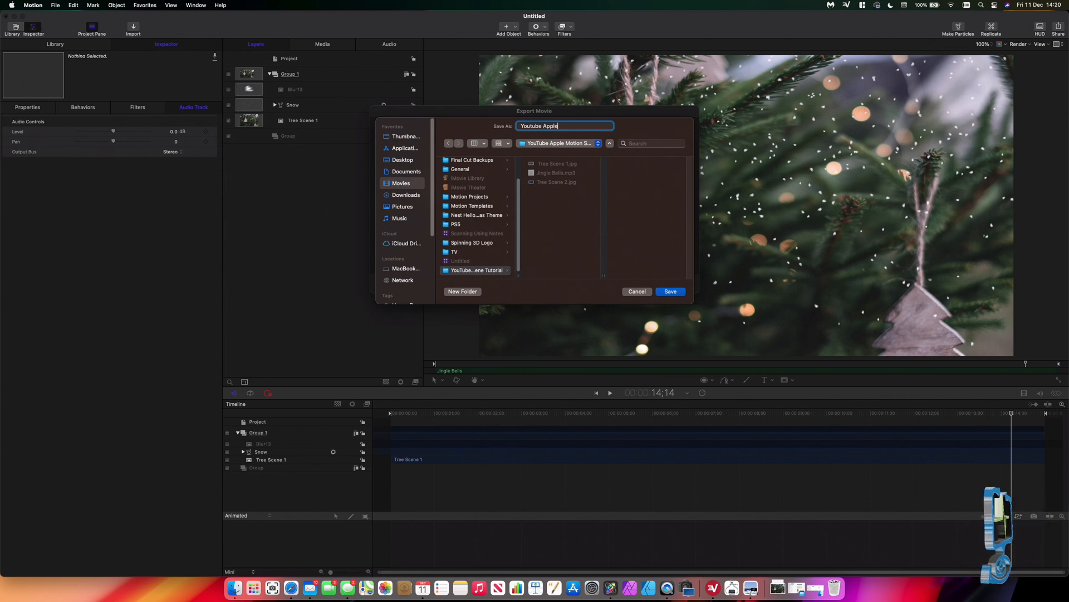
pyautogui.write(' Motion Tutorial')
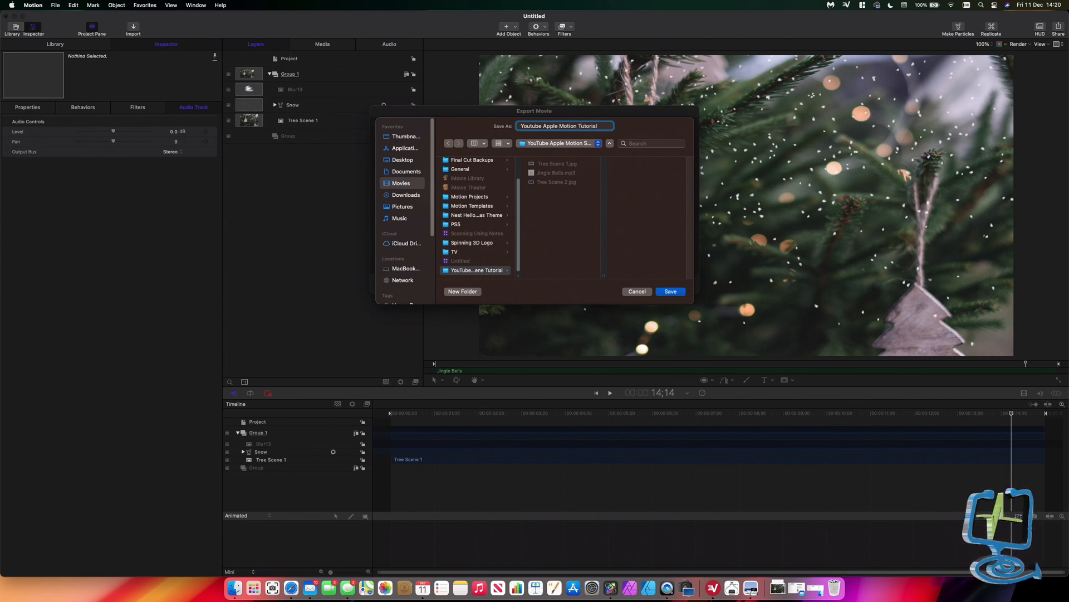
pyautogui.write(' S')
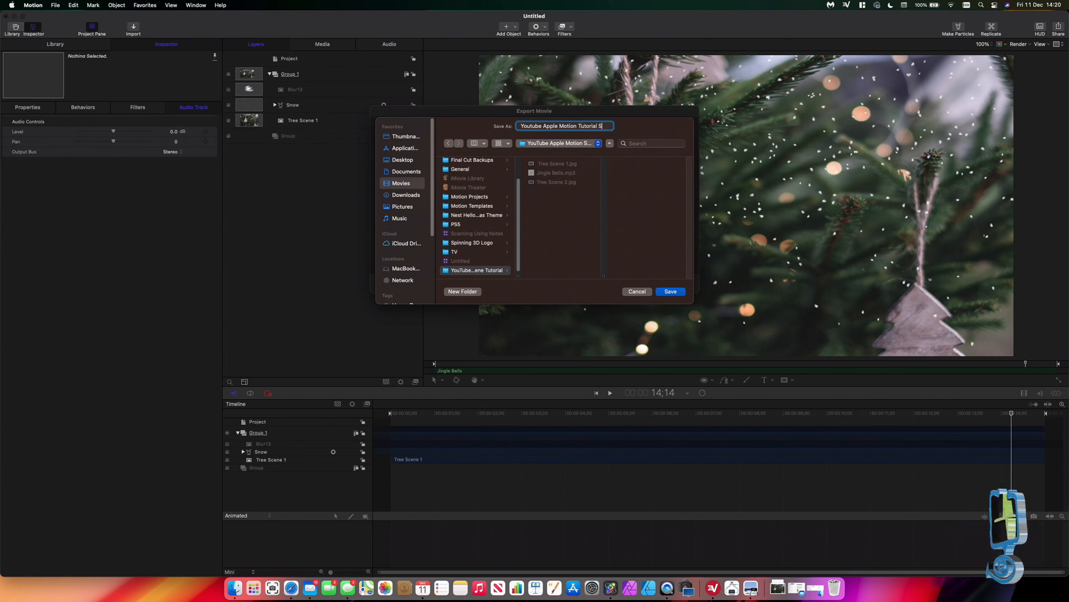
pyautogui.write('now Effect')
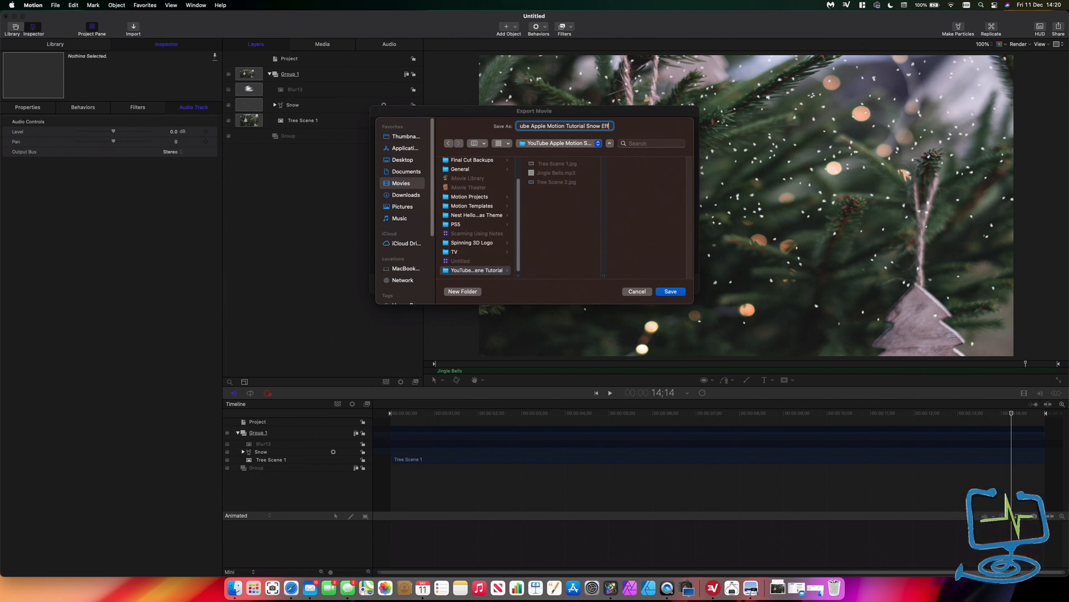
pyautogui.click(671, 292)
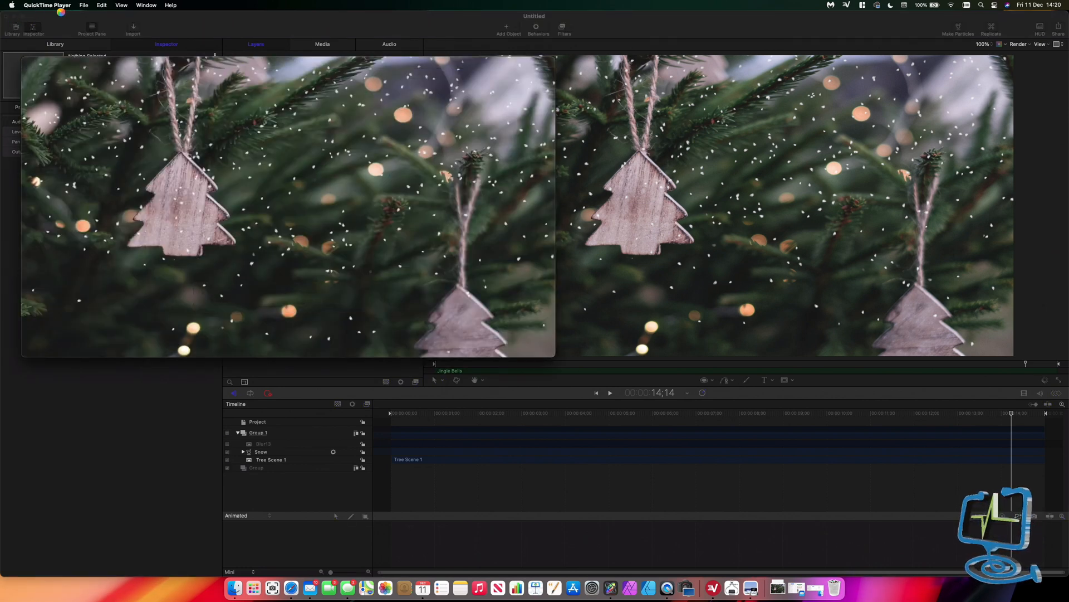
# - Play the exported movie full screen in QuickTime Player, then leave full screen
pyautogui.moveTo(146, 144)
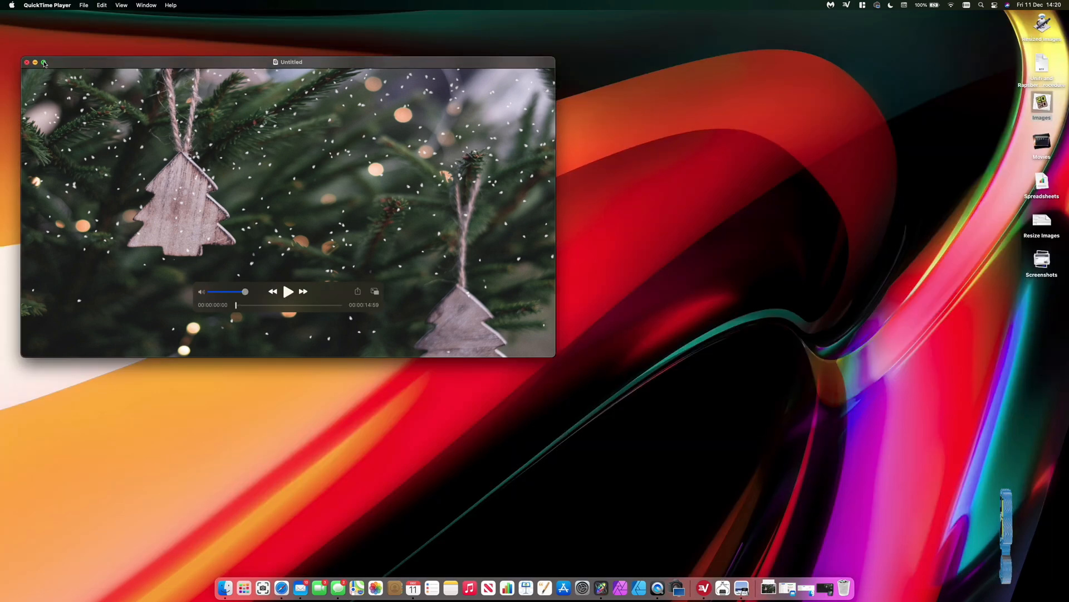
pyautogui.click(47, 63)
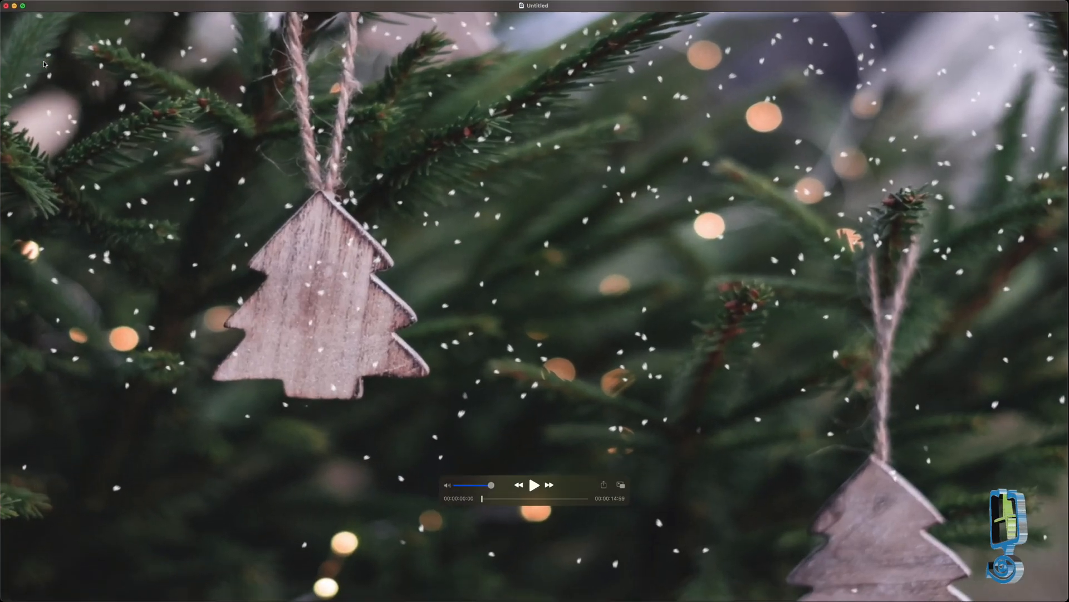
pyautogui.click(532, 485)
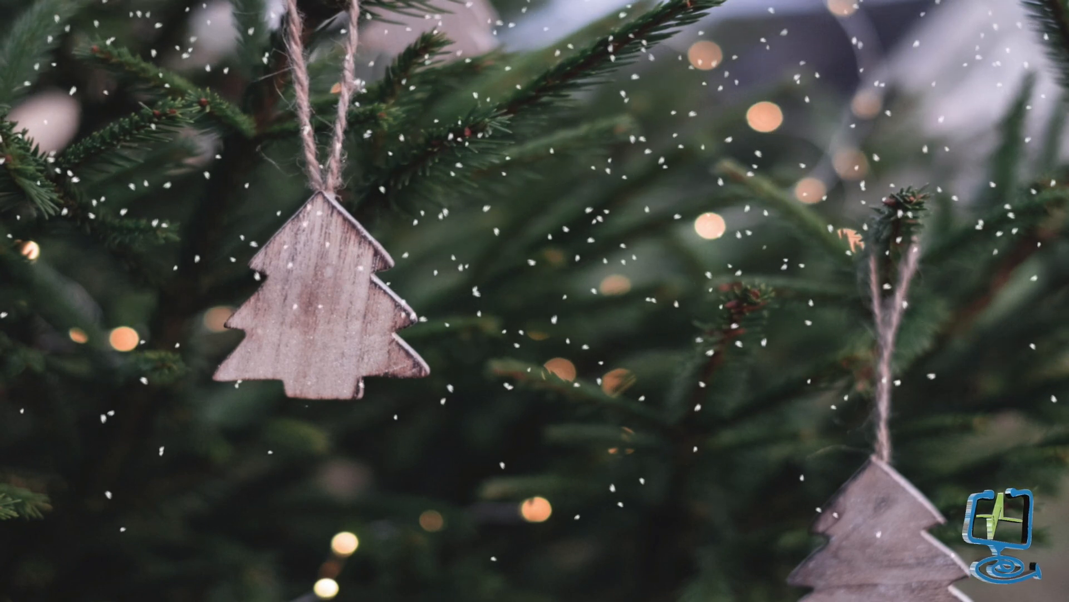
pyautogui.press('Escape')
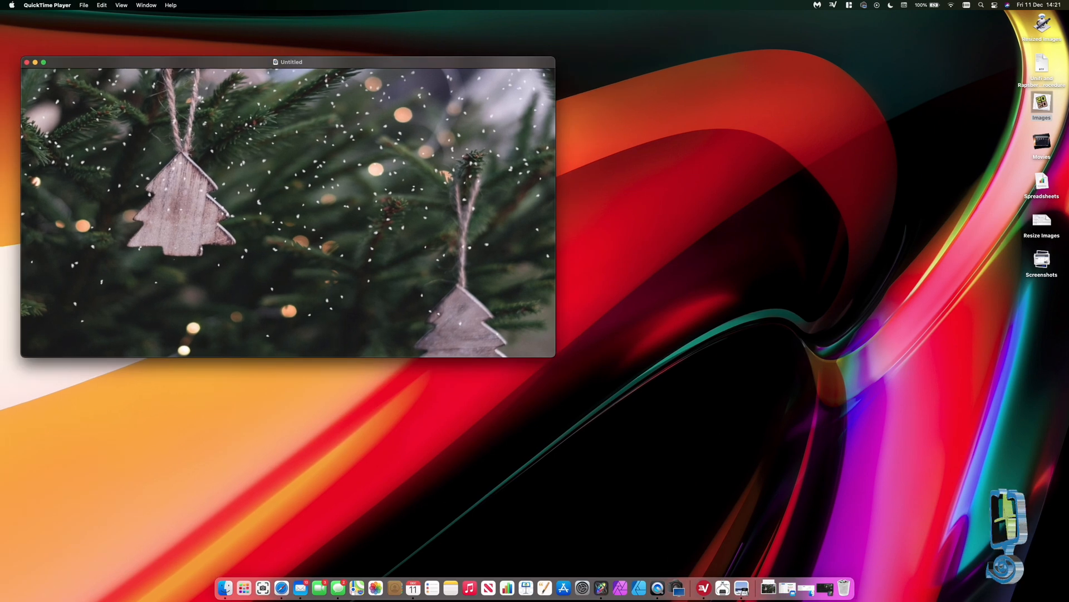